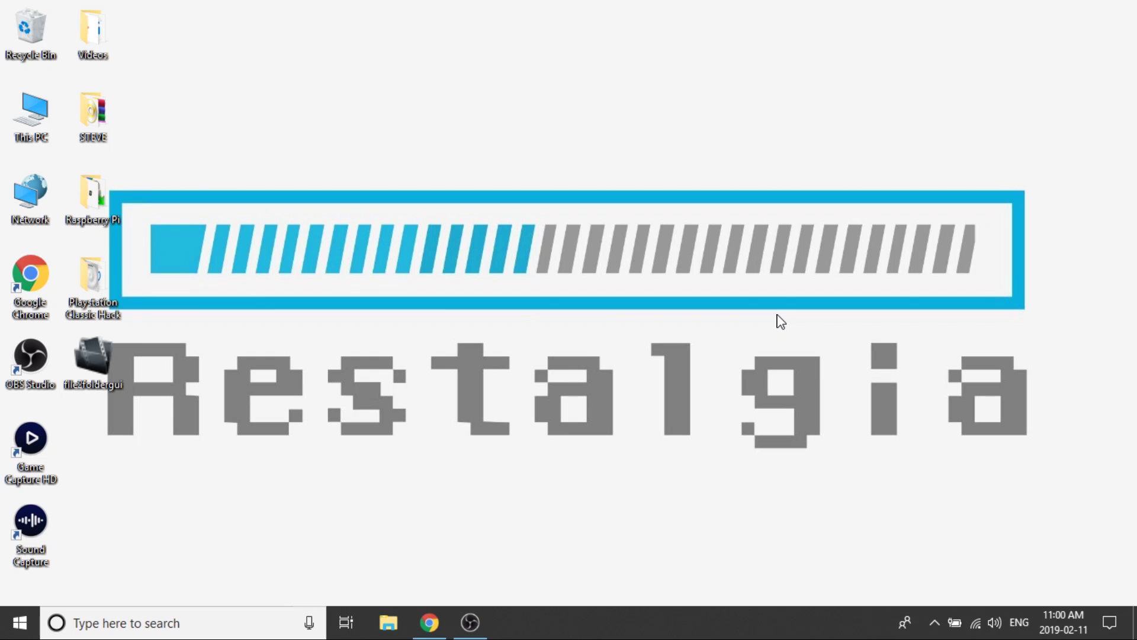
# Switch to Chrome, look over the screemerpl/cbleemsync repository page on GitHub and return to its releases page
pyautogui.click(434, 625)
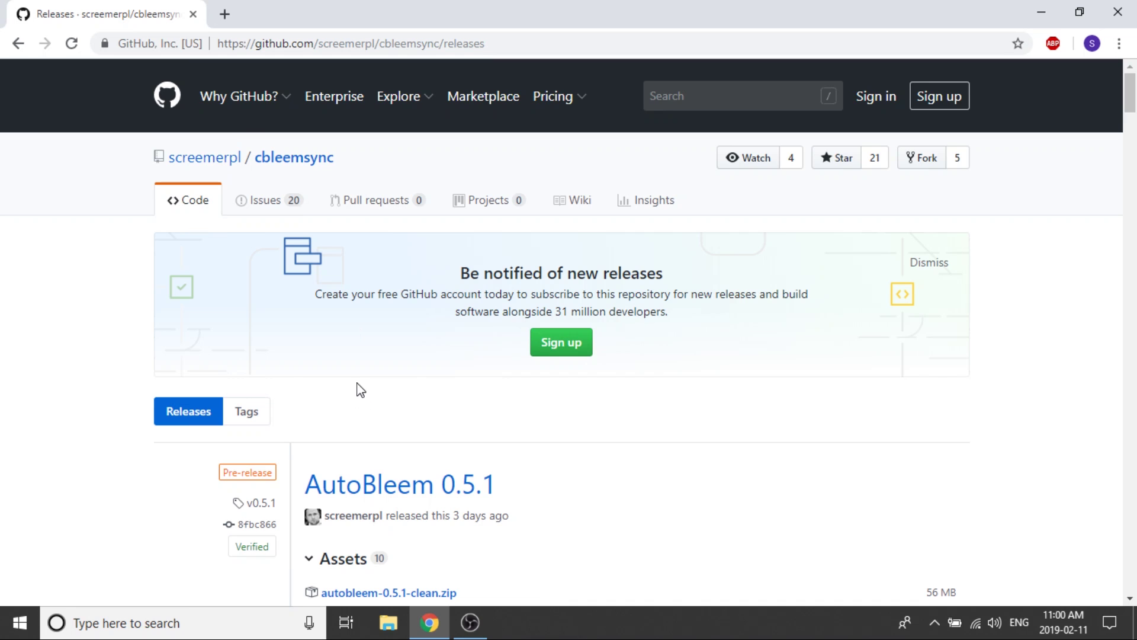
pyautogui.click(18, 51)
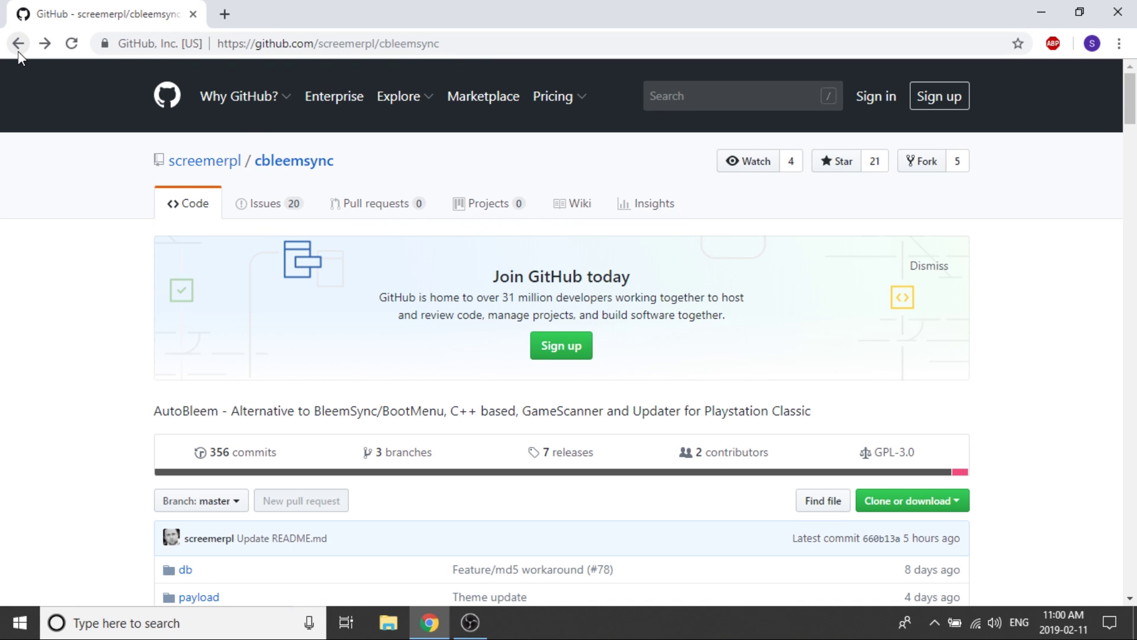
pyautogui.scroll(-5, 432, 279)
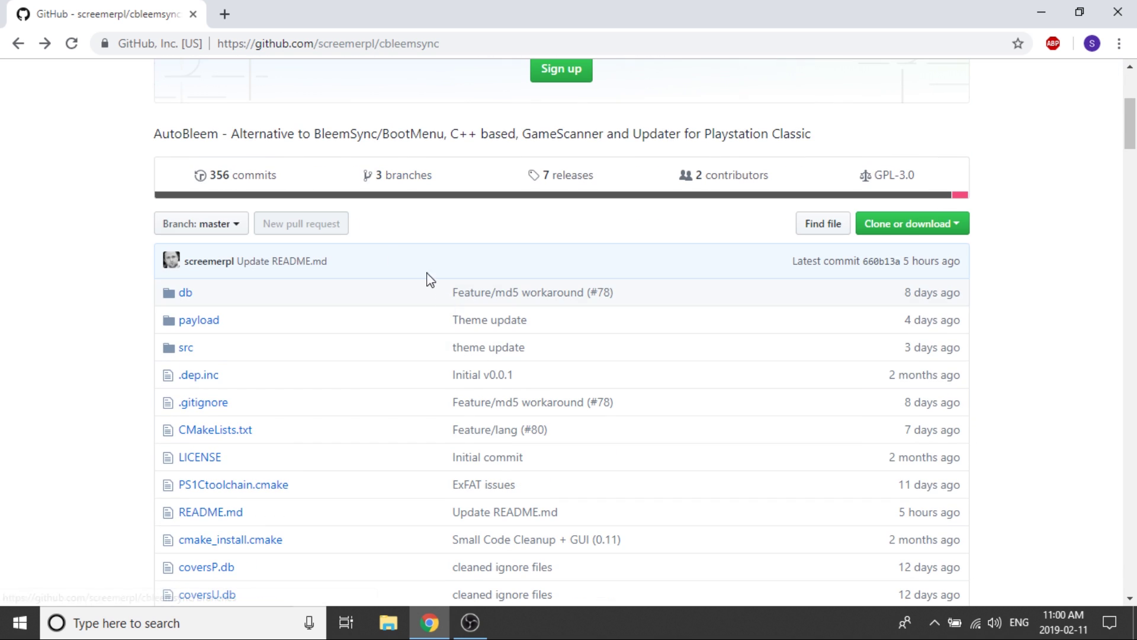
pyautogui.scroll(-7, 642, 393)
pyautogui.scroll(9, 519, 306)
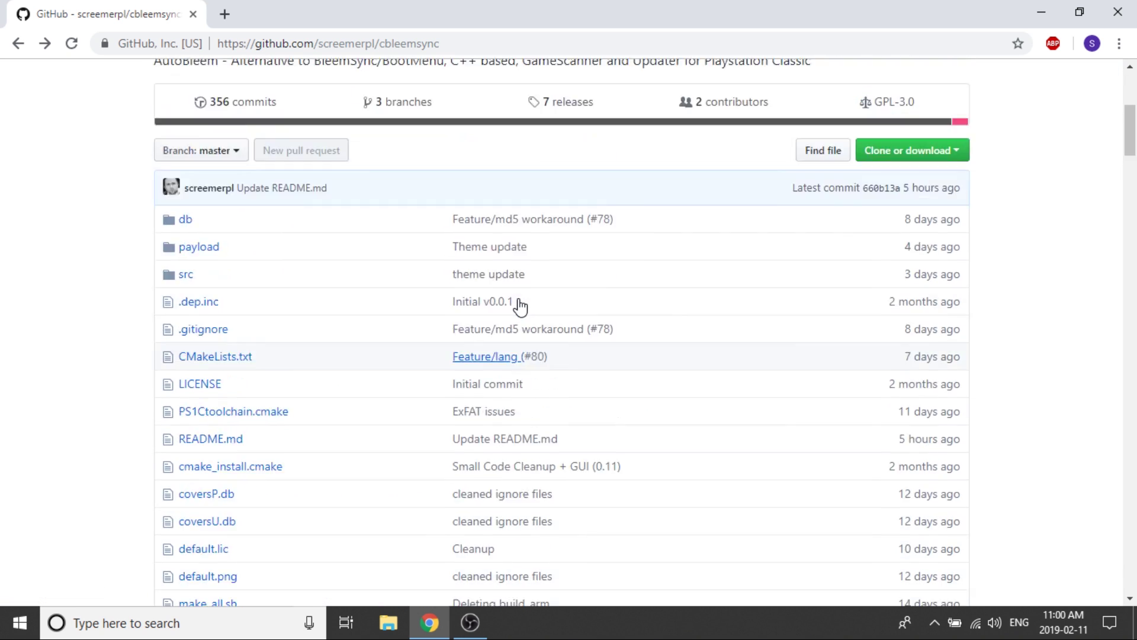
pyautogui.click(579, 325)
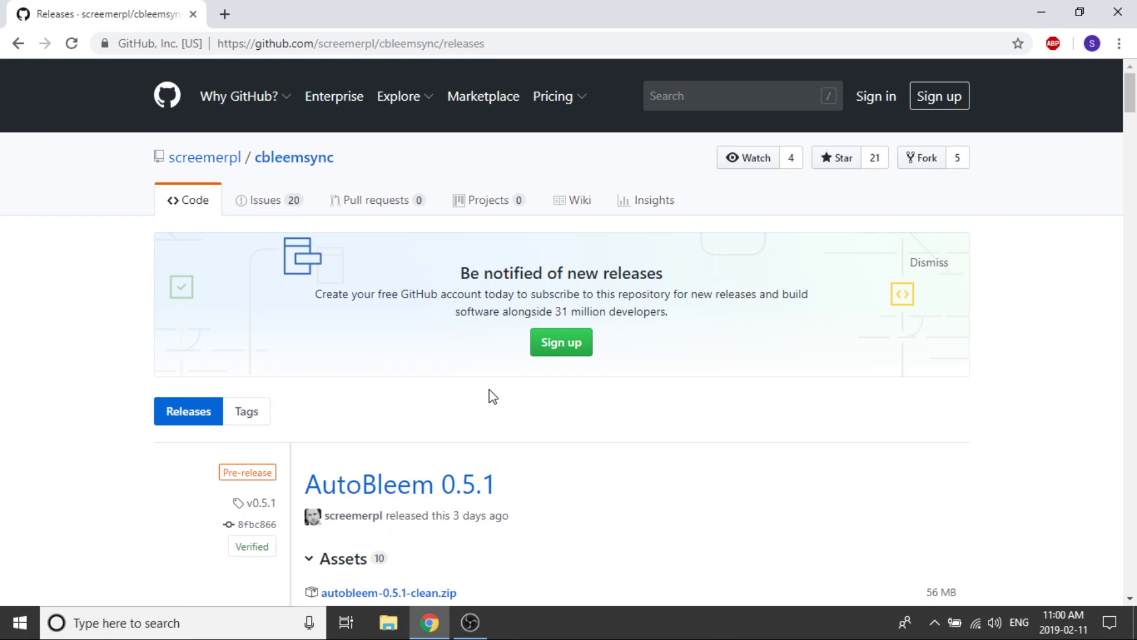
# Download autobleem-0.5.1-ntscU.zip from the assets of the AutoBleem 0.5.1 release
pyautogui.scroll(-2, 493, 396)
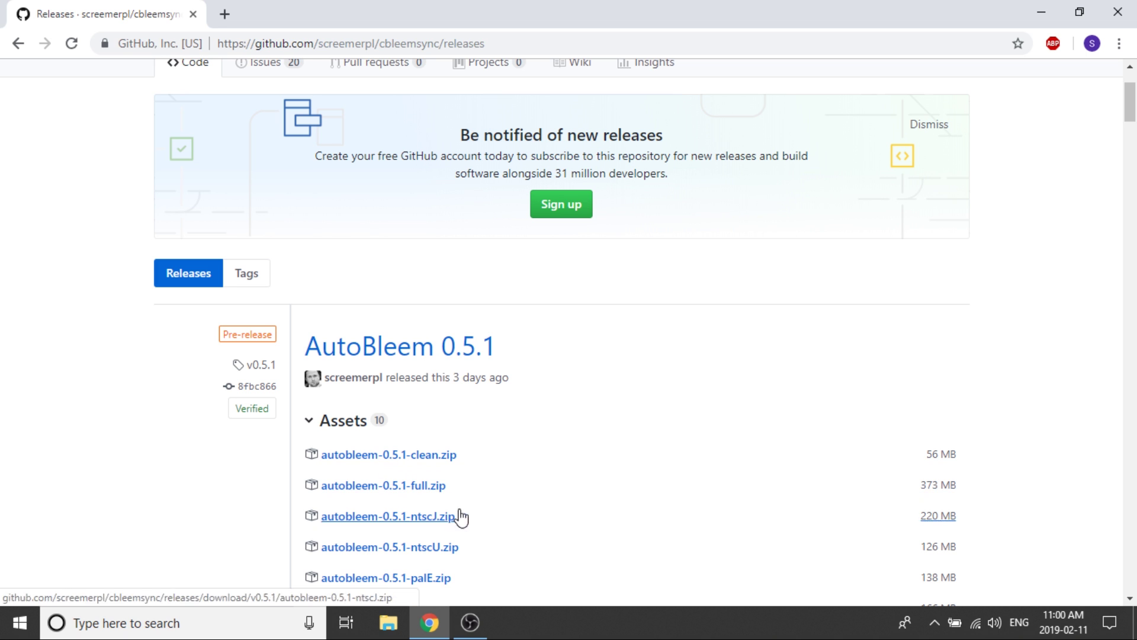
pyautogui.scroll(-1, 456, 524)
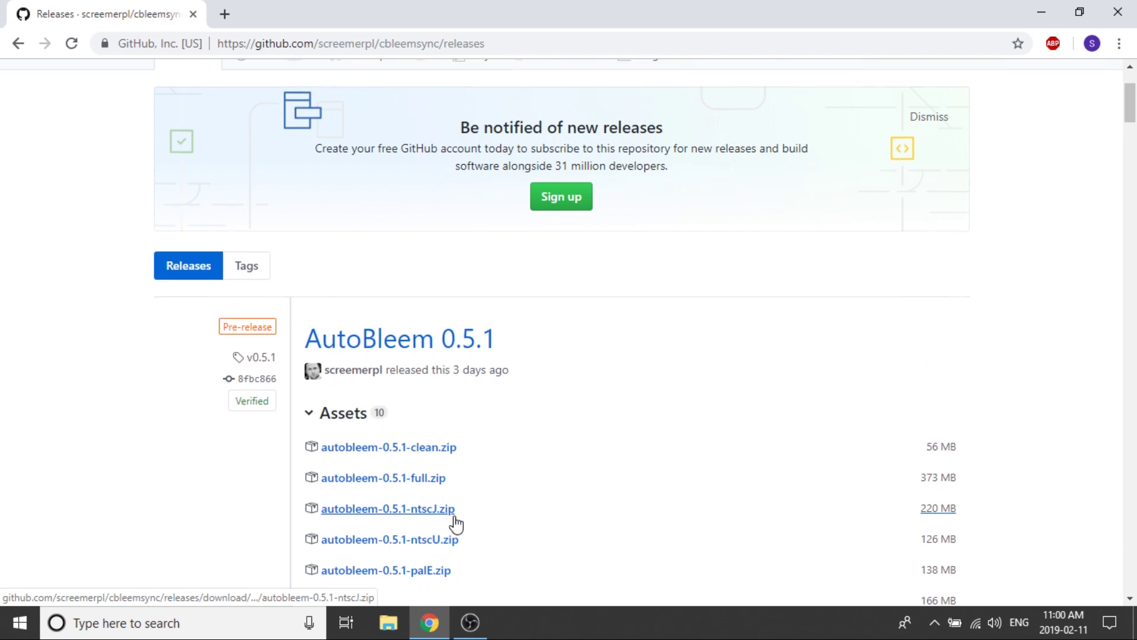
pyautogui.scroll(-2, 456, 524)
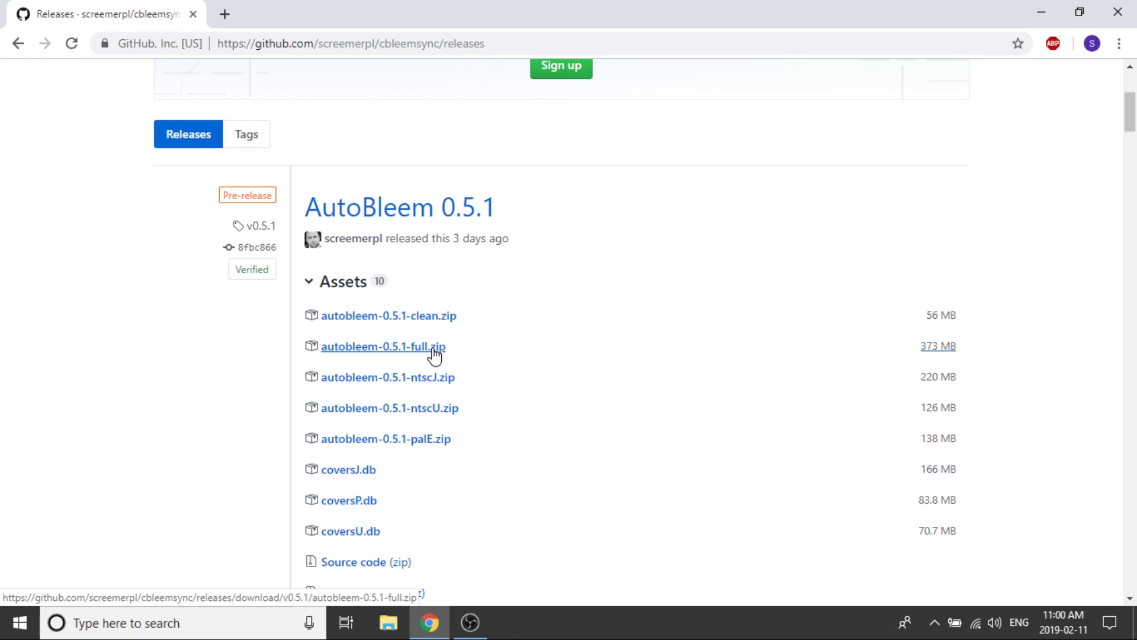
pyautogui.click(407, 410)
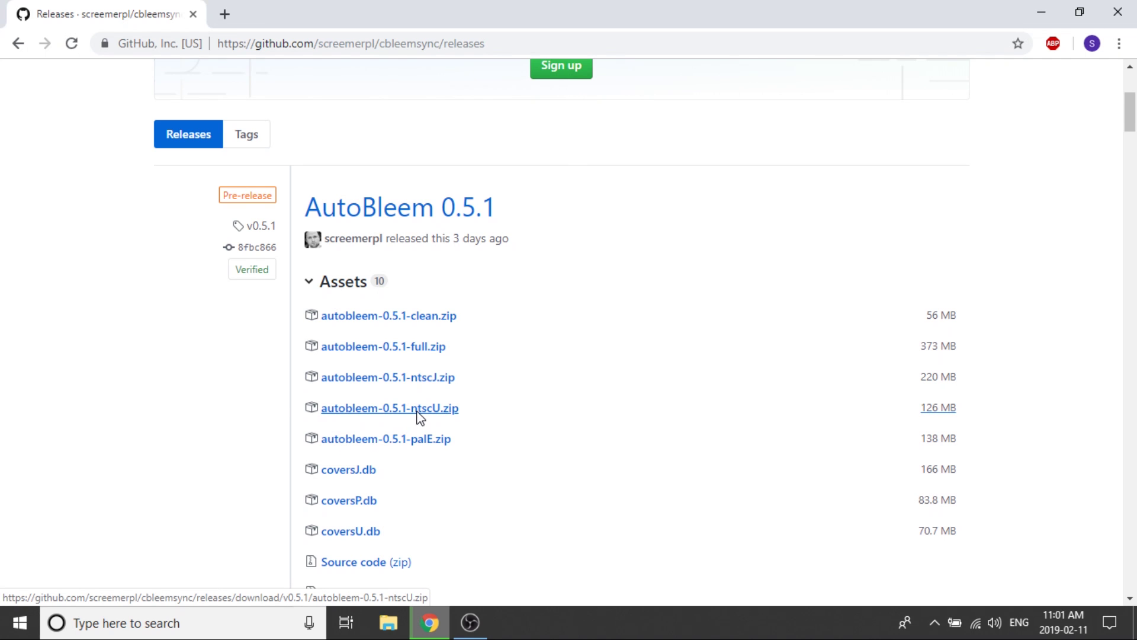
pyautogui.click(406, 378)
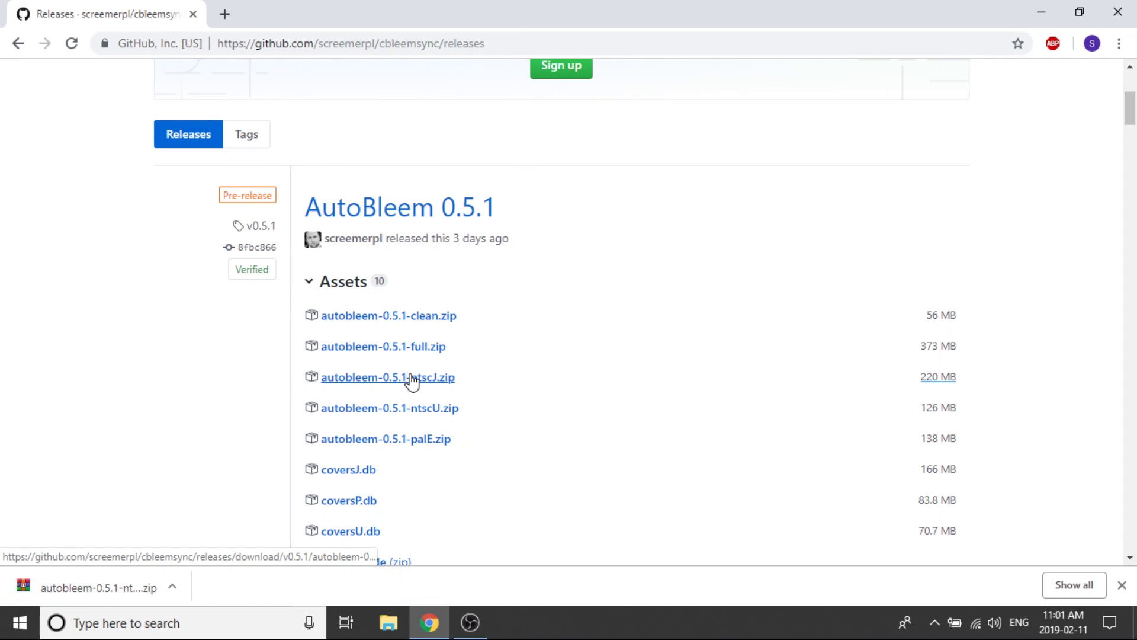
# Minimize the browser and extract the downloaded archive on the desktop into its own autobleem-0.5.1-ntscU folder
pyautogui.click(1045, 13)
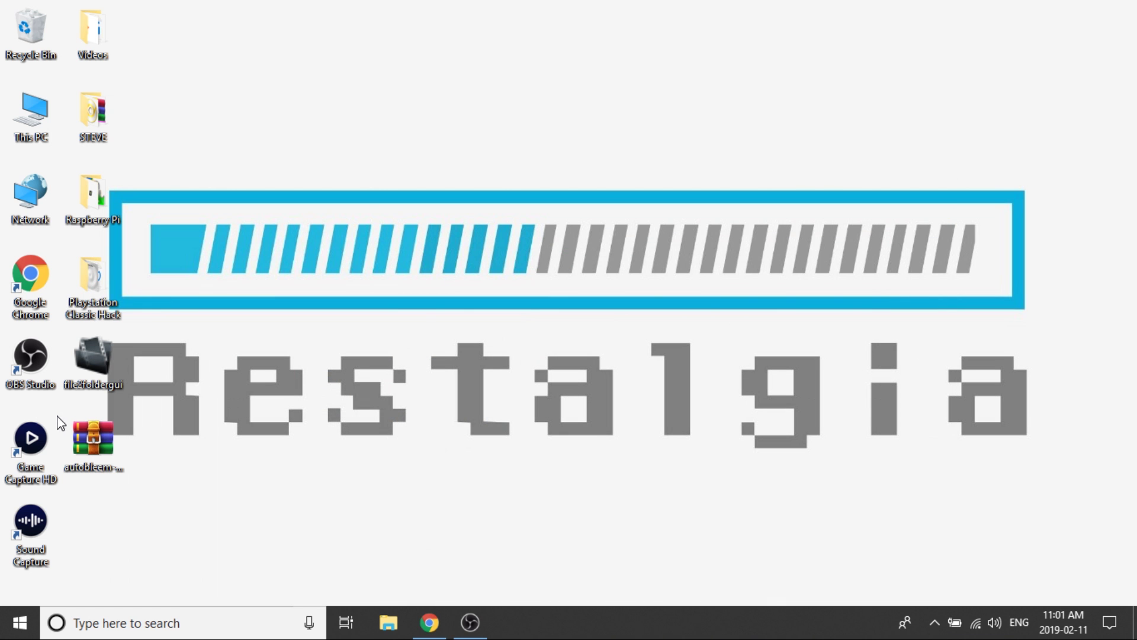
pyautogui.click(102, 441)
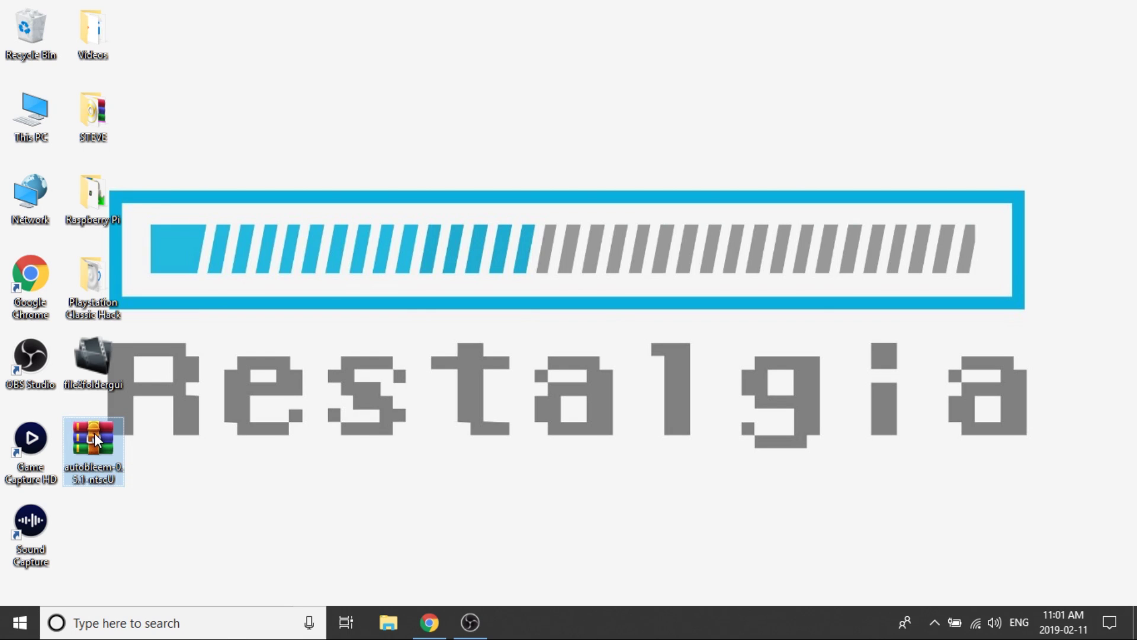
pyautogui.rightClick(94, 432)
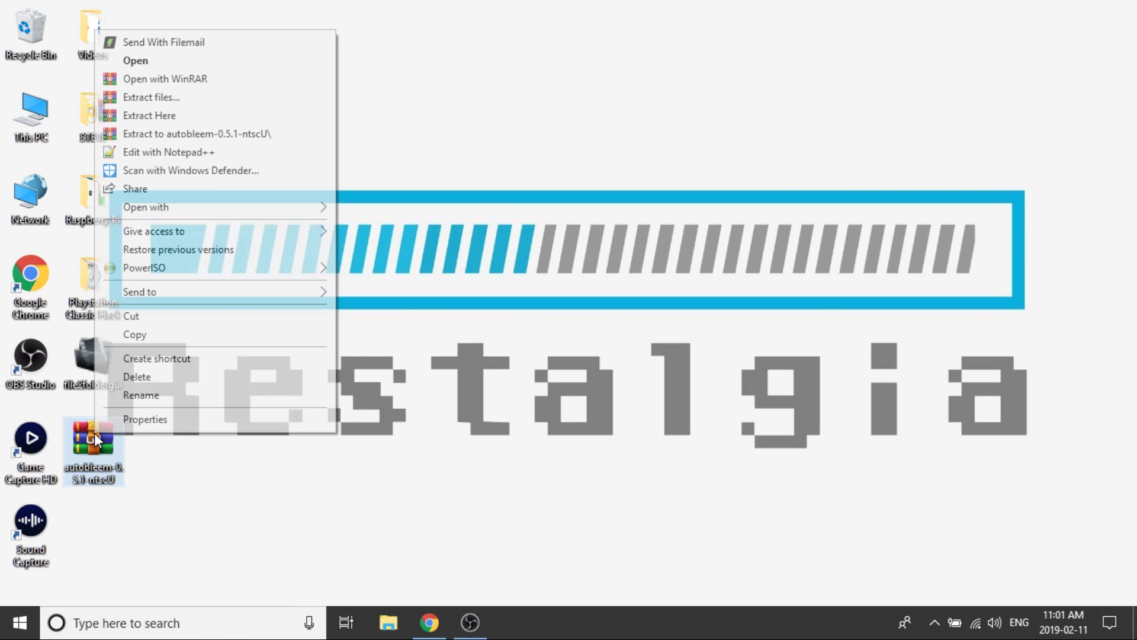
pyautogui.click(315, 136)
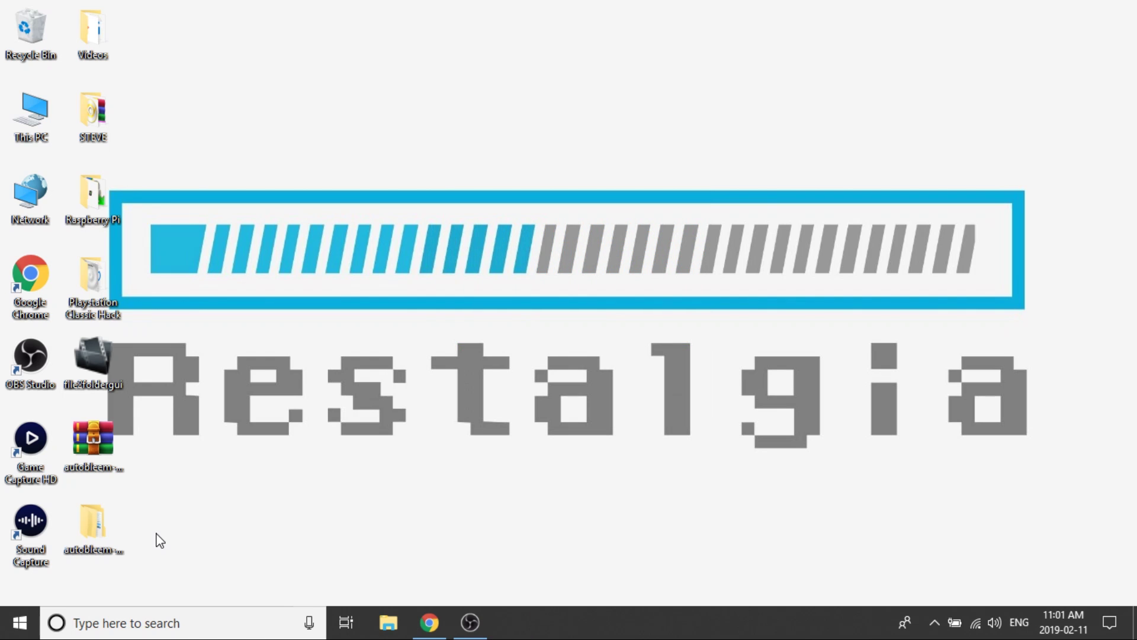
# Set the extracted folder apart from the other desktop icons and move the zip archive to the Recycle Bin
pyautogui.moveTo(118, 534); pyautogui.dragTo(536, 48)
pyautogui.moveTo(79, 465); pyautogui.dragTo(25, 36)
# Open the extracted autobleem-0.5.1-ntscU folder and check the folders it contains
pyautogui.doubleClick(537, 30)
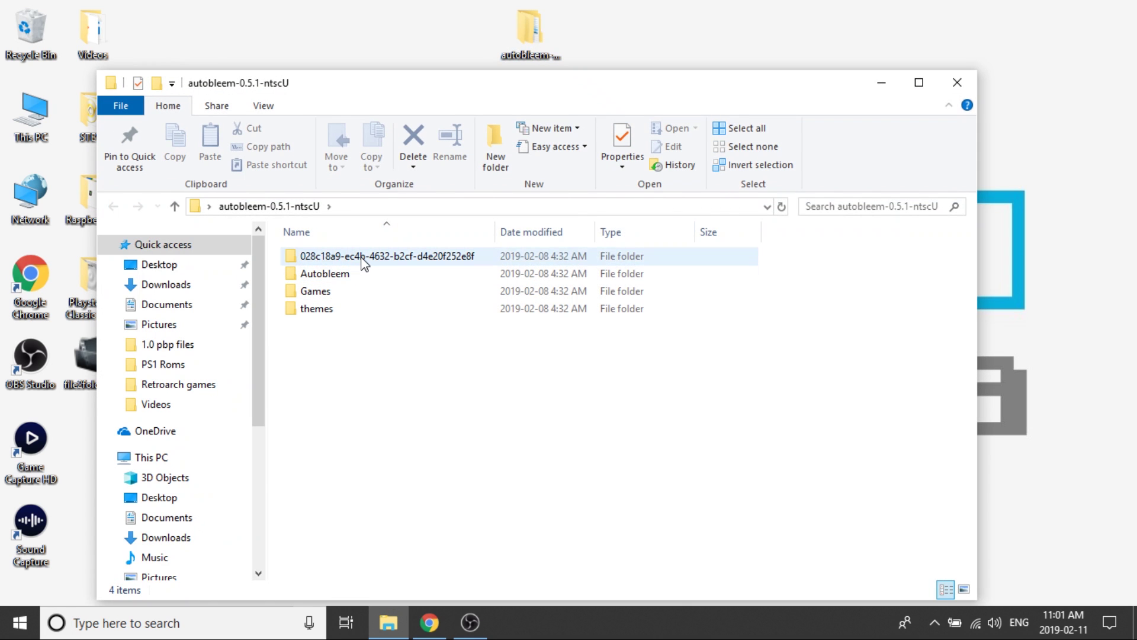
pyautogui.click(362, 259)
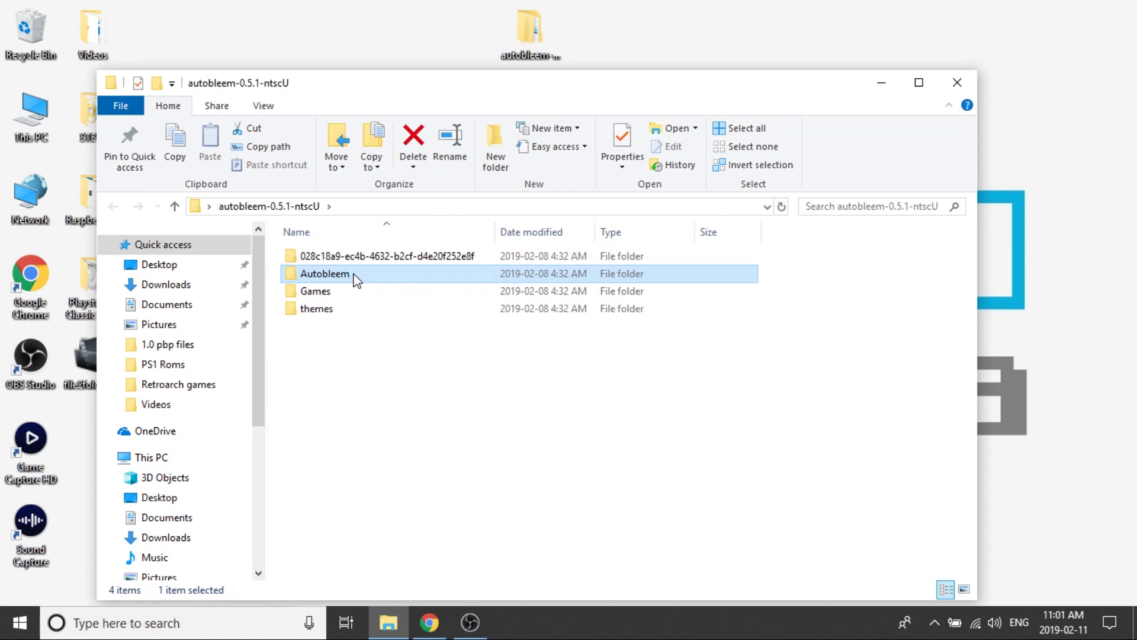
pyautogui.click(323, 291)
pyautogui.click(328, 310)
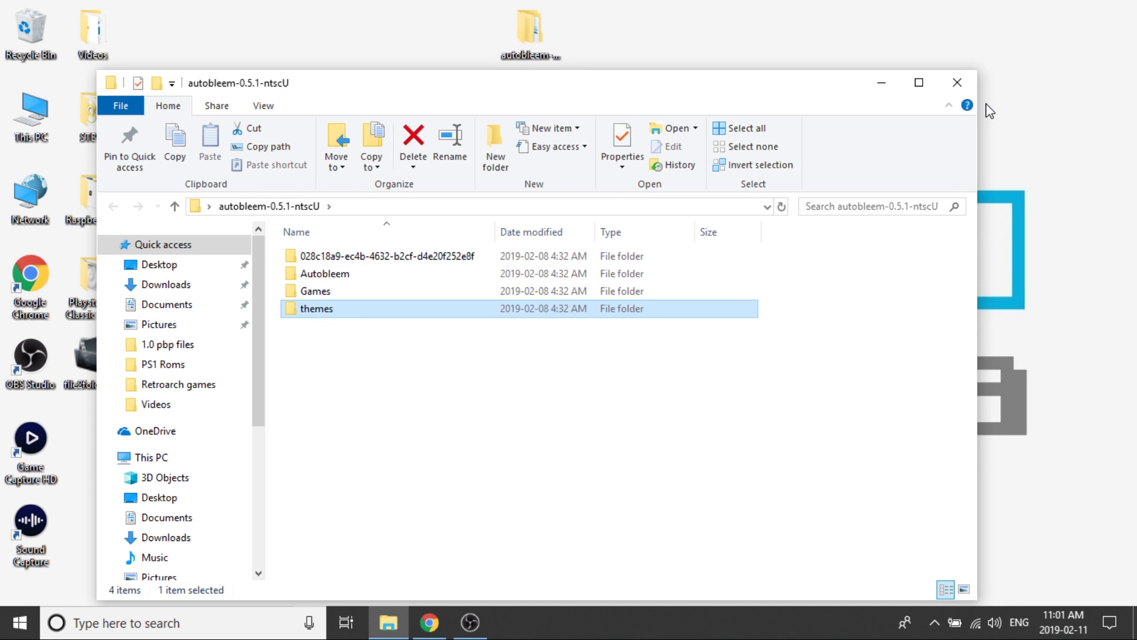
# Arrange the extracted folder's window on the right half of the screen and a This PC window on the left half
pyautogui.press('super+Right')
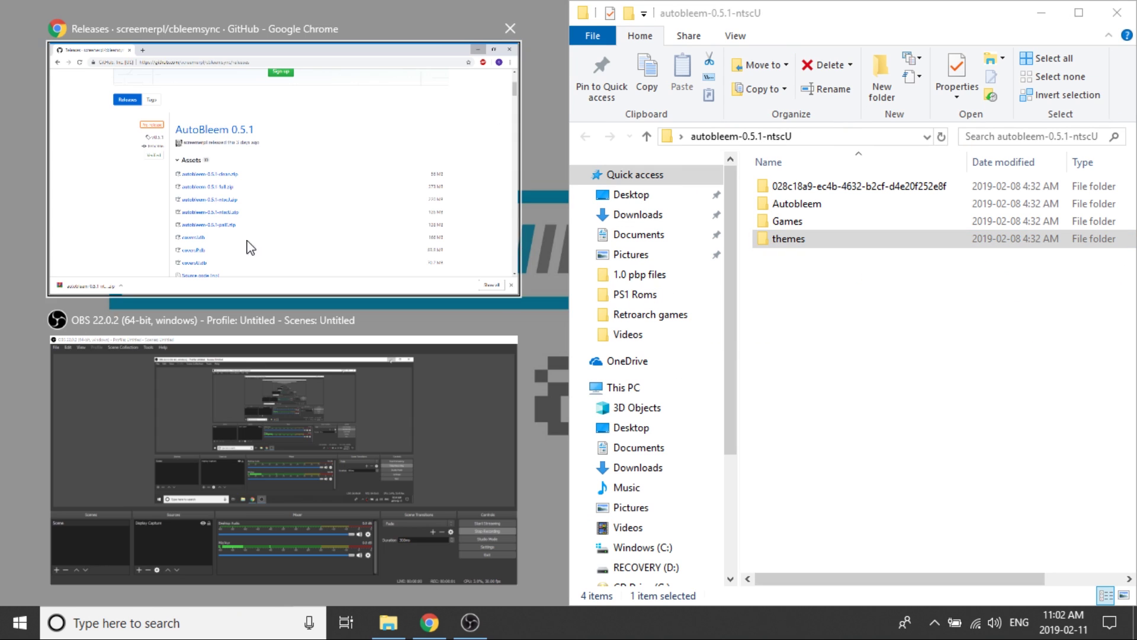
pyautogui.click(496, 7)
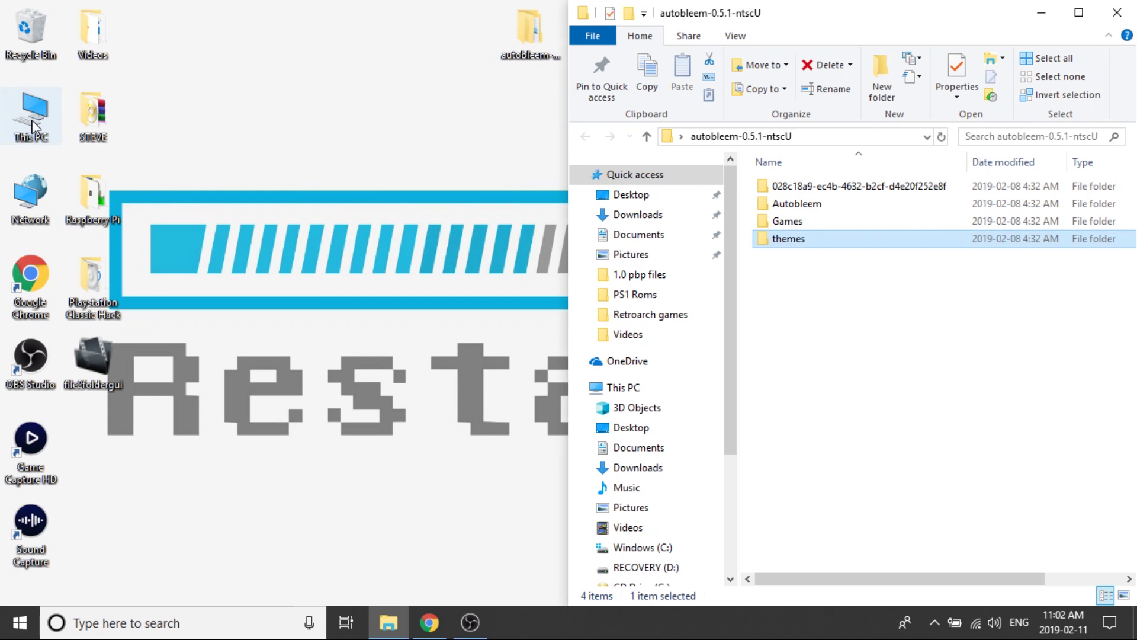
pyautogui.doubleClick(32, 126)
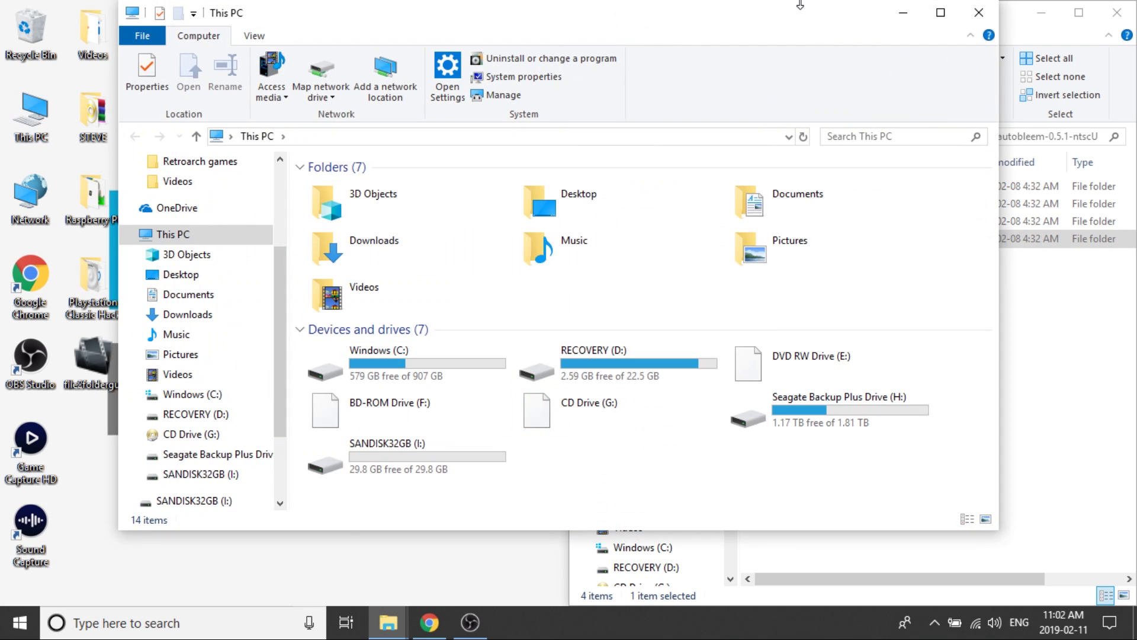
pyautogui.moveTo(801, 18); pyautogui.dragTo(1, 83)
# Quick-format the SANDISK32GB (I:) drive as FAT32 with the volume label SONY
pyautogui.scroll(-4, 292, 414)
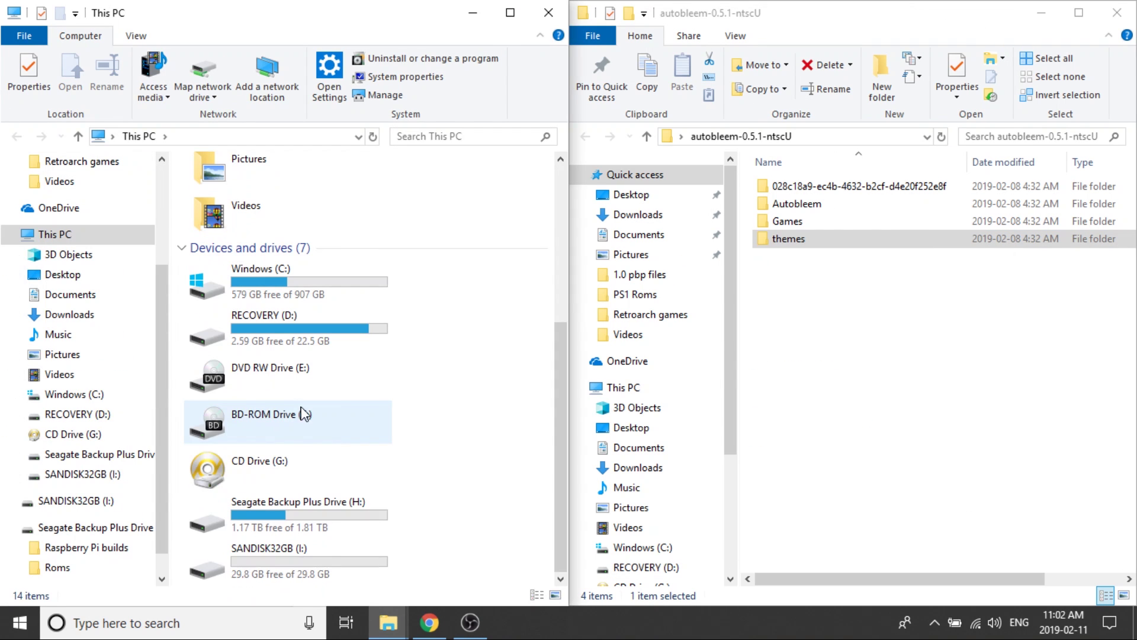
pyautogui.click(275, 567)
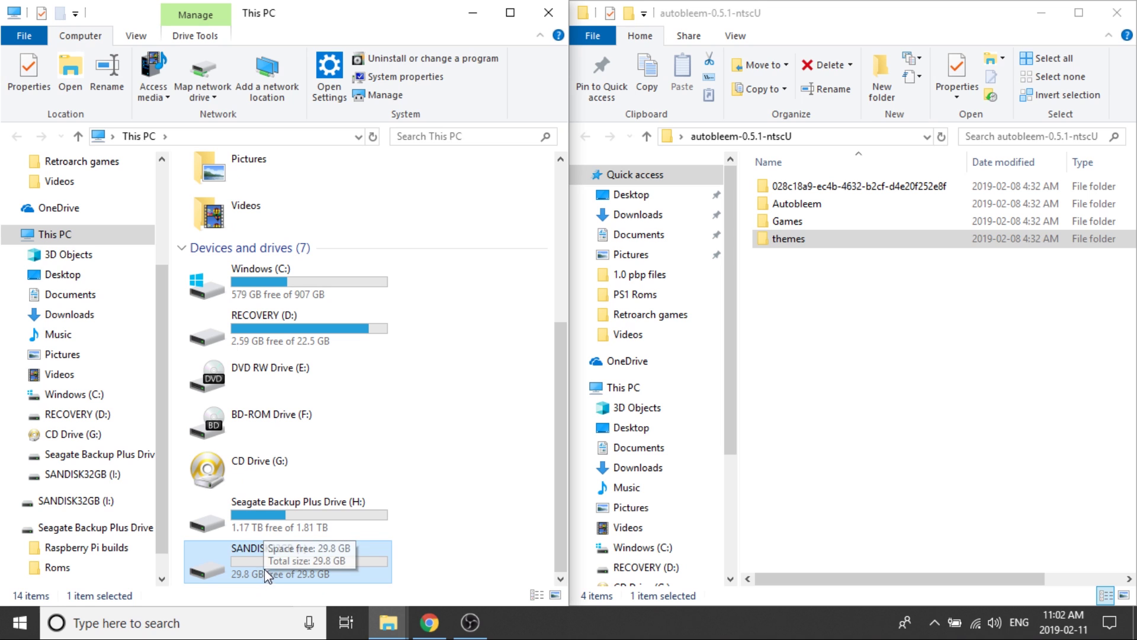
pyautogui.rightClick(246, 568)
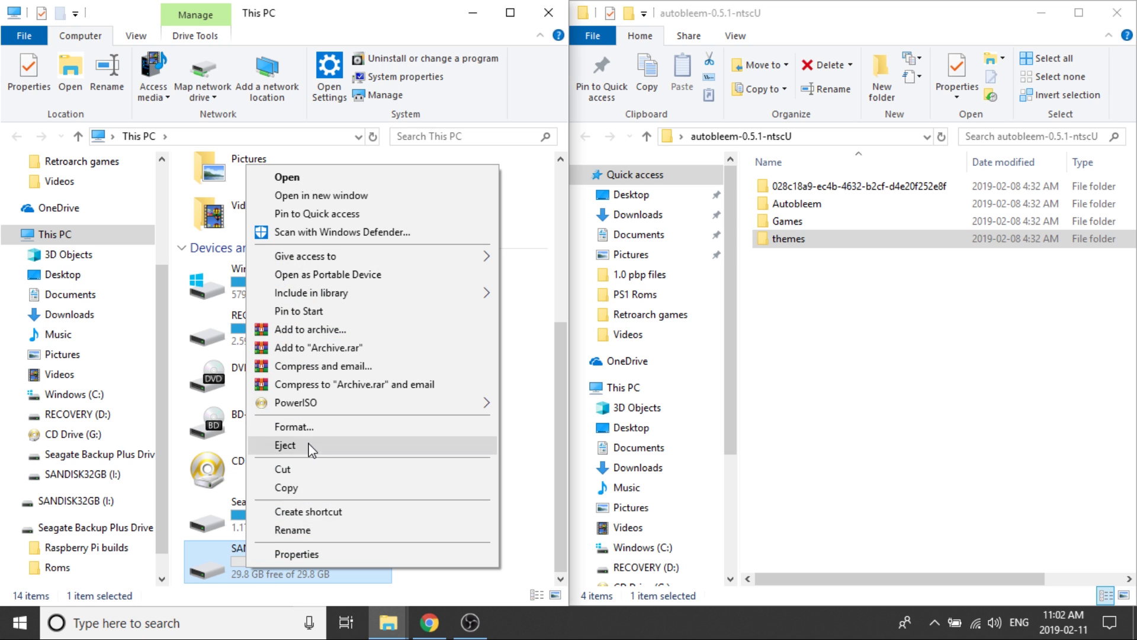
pyautogui.click(316, 432)
pyautogui.click(173, 437)
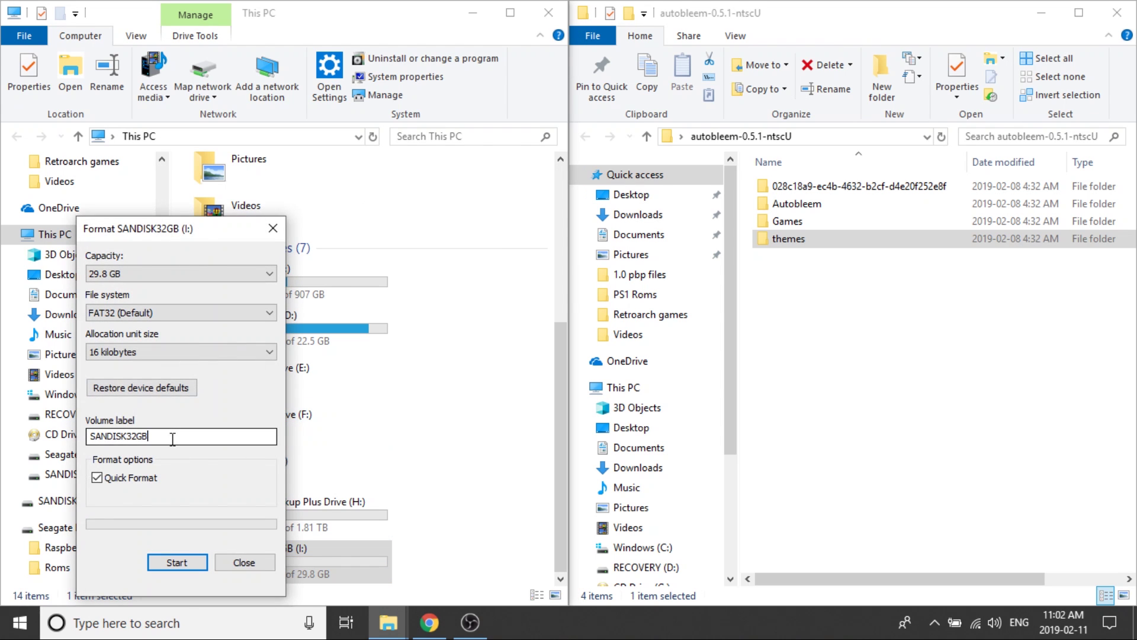
pyautogui.moveTo(172, 436); pyautogui.dragTo(2, 422)
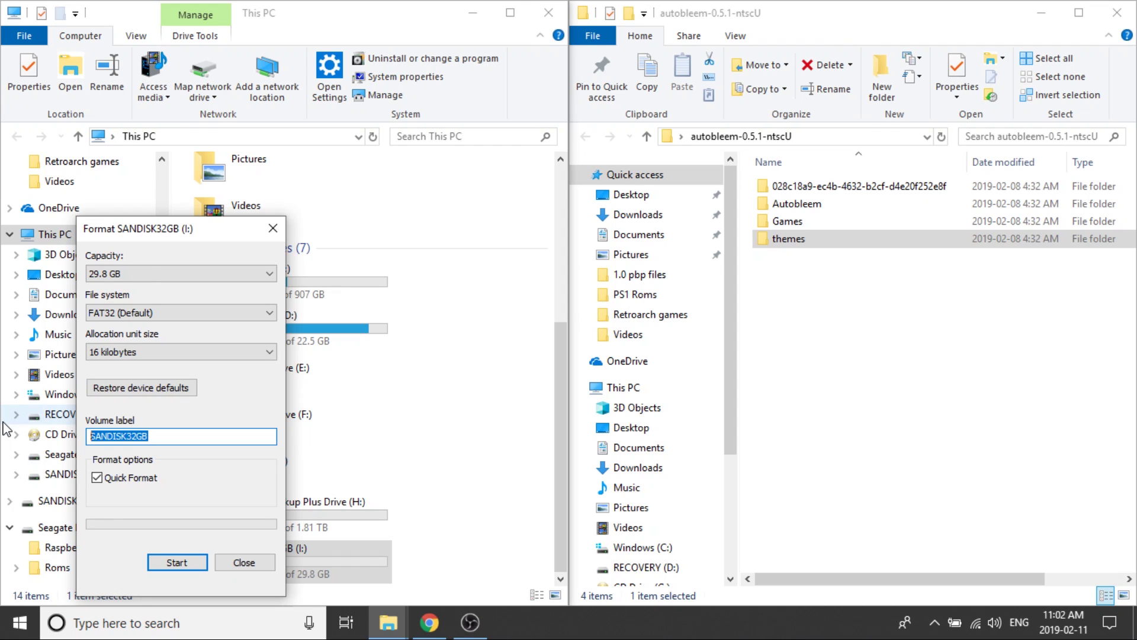
pyautogui.write('SONY')
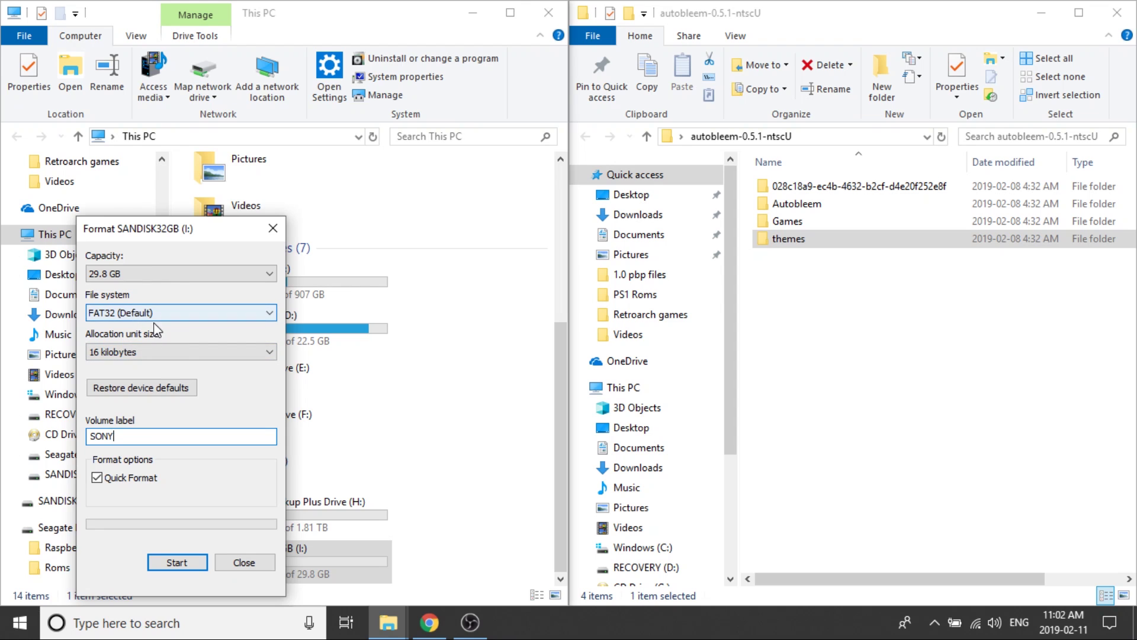
pyautogui.click(178, 565)
pyautogui.click(607, 323)
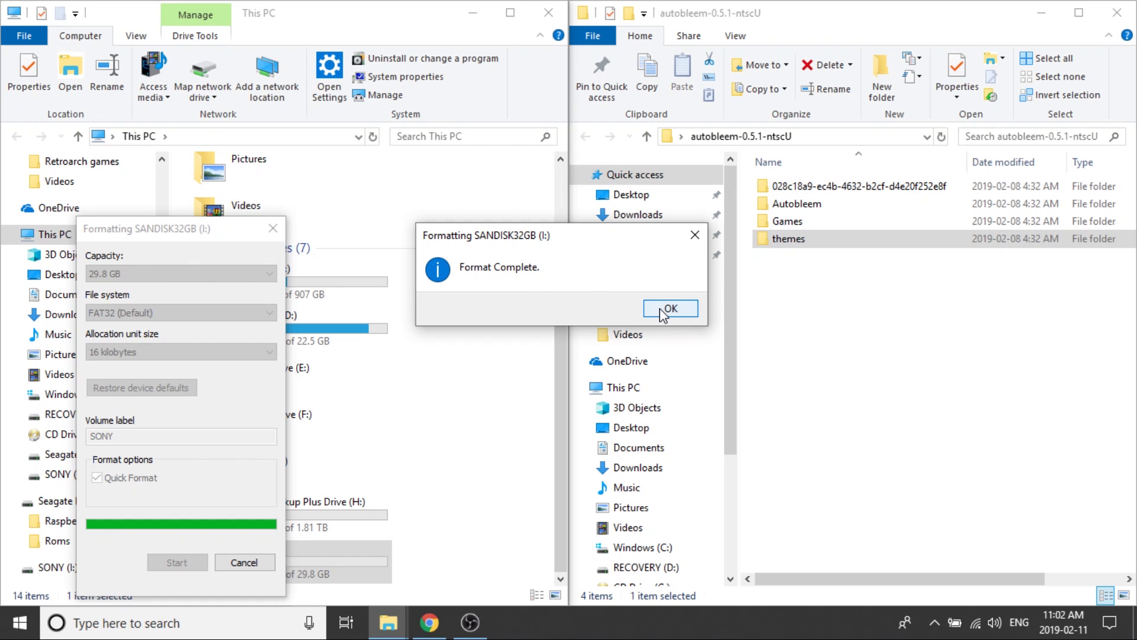
pyautogui.click(667, 308)
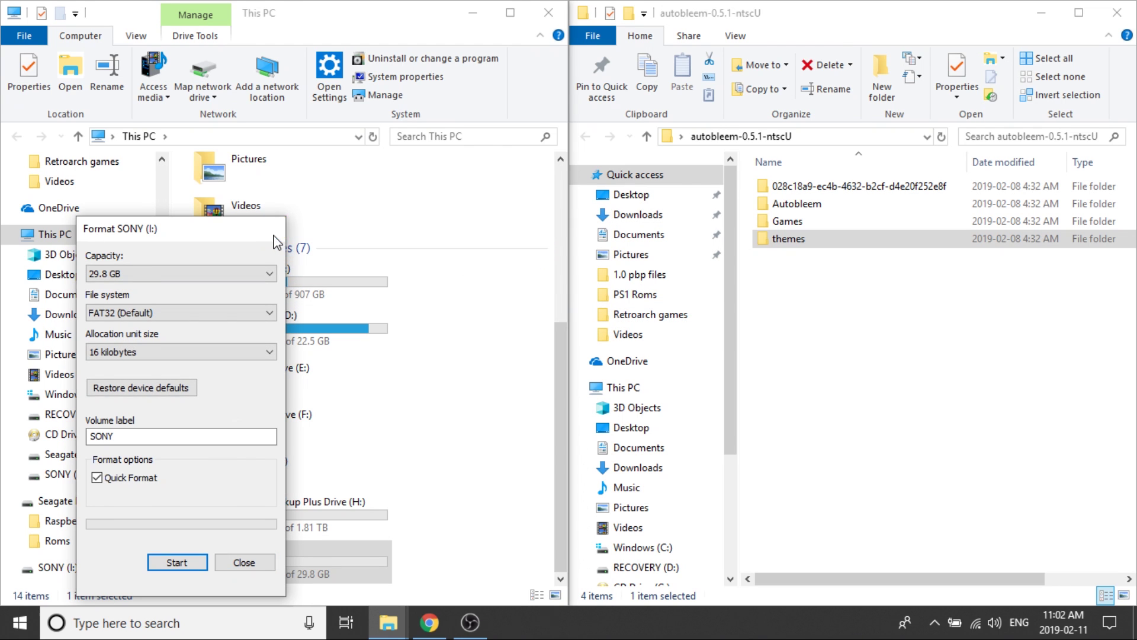
pyautogui.click(274, 236)
# Open the SONY (I:) drive and copy all folders from autobleem-0.5.1-ntscU into its root
pyautogui.doubleClick(287, 564)
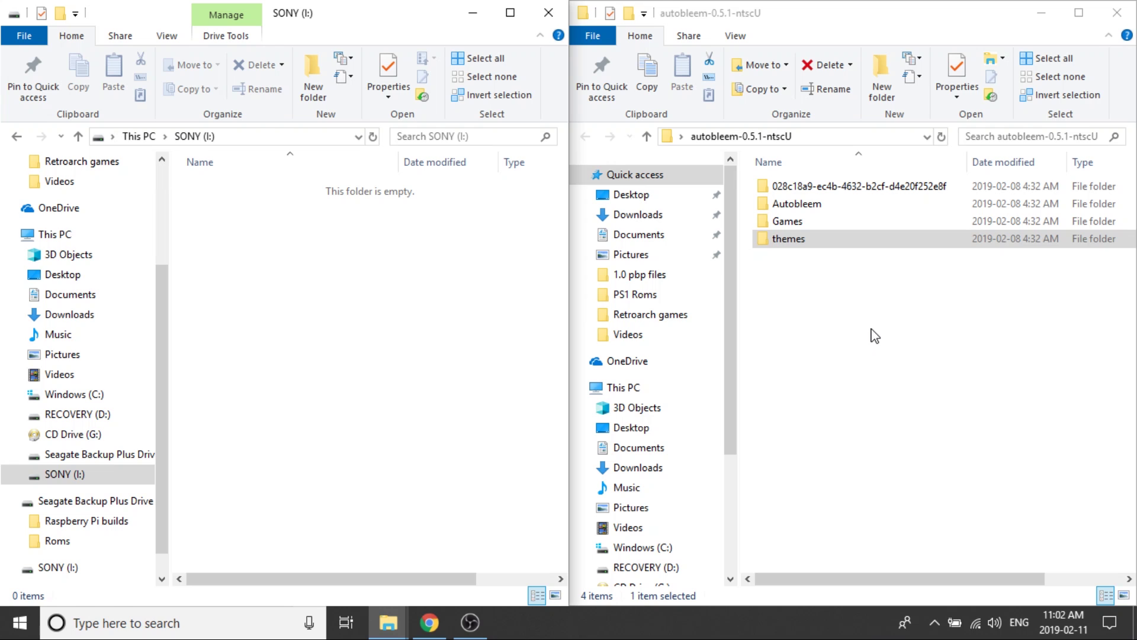
pyautogui.moveTo(855, 331); pyautogui.dragTo(797, 178)
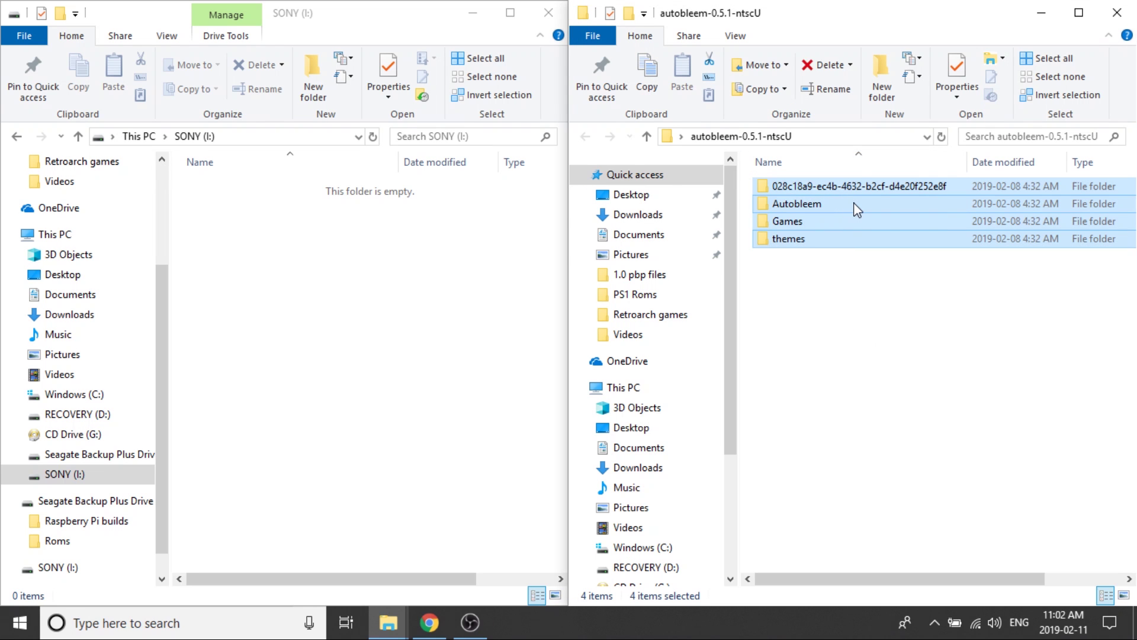
pyautogui.moveTo(856, 209); pyautogui.dragTo(345, 312)
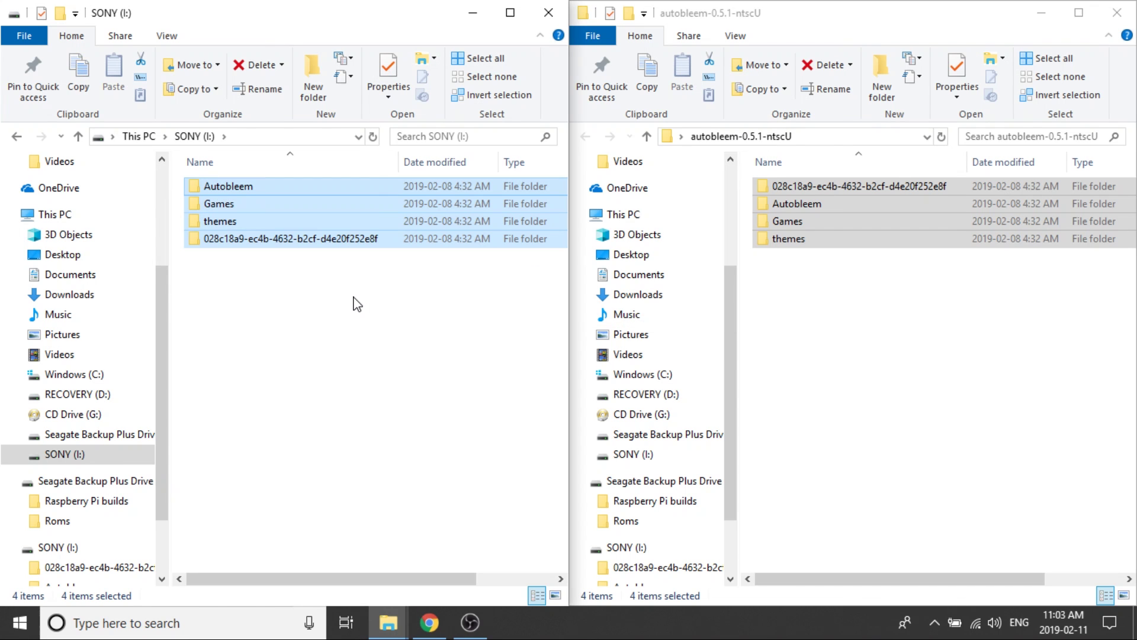
pyautogui.click(364, 320)
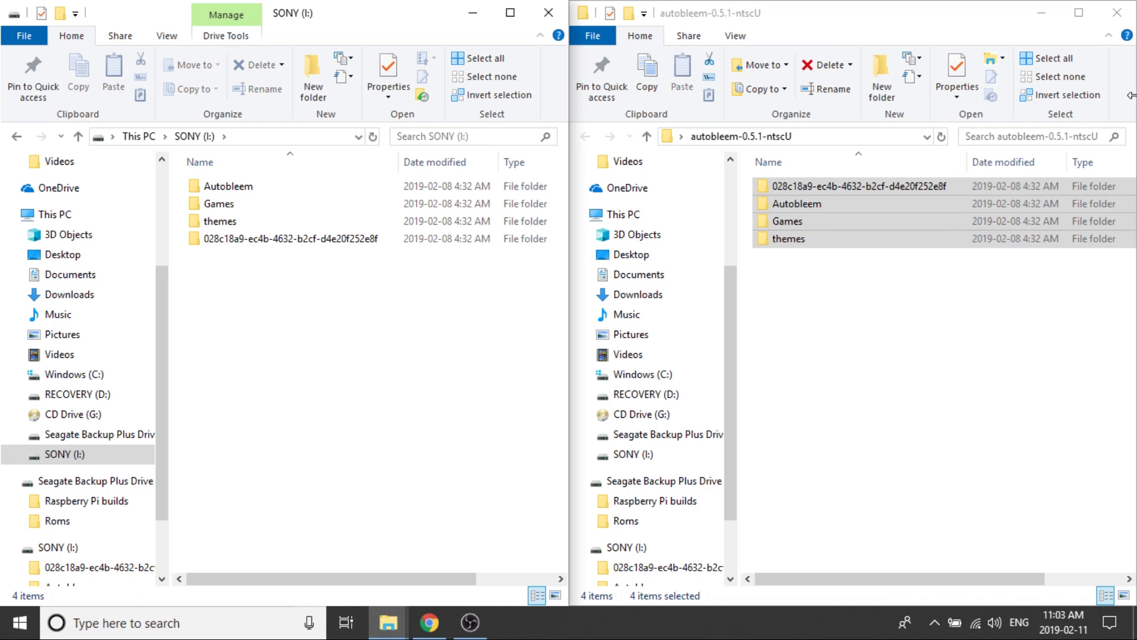
# Close the extracted folder's window and dock the SONY (I:) drive window to the right half of the screen
pyautogui.click(1117, 12)
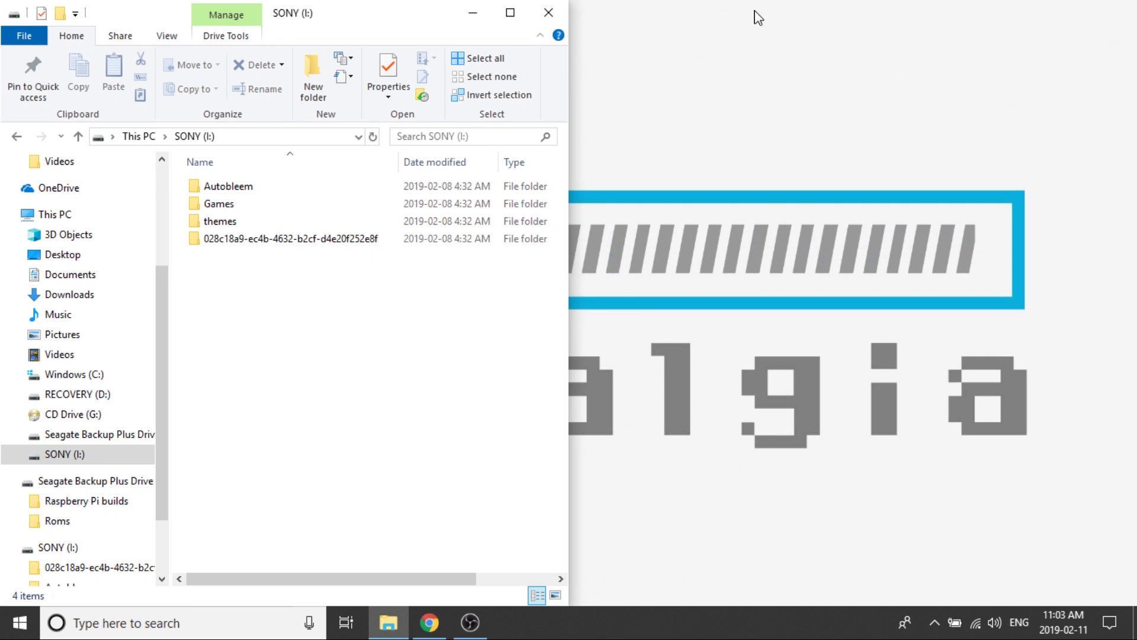
pyautogui.press('super+Right')
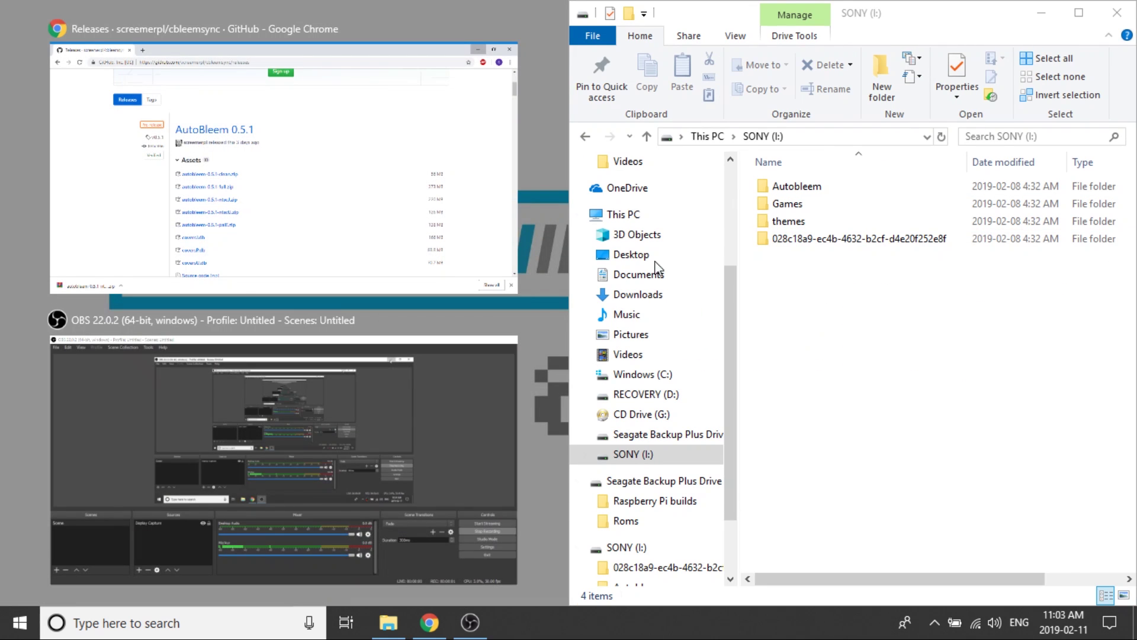
pyautogui.click(560, 223)
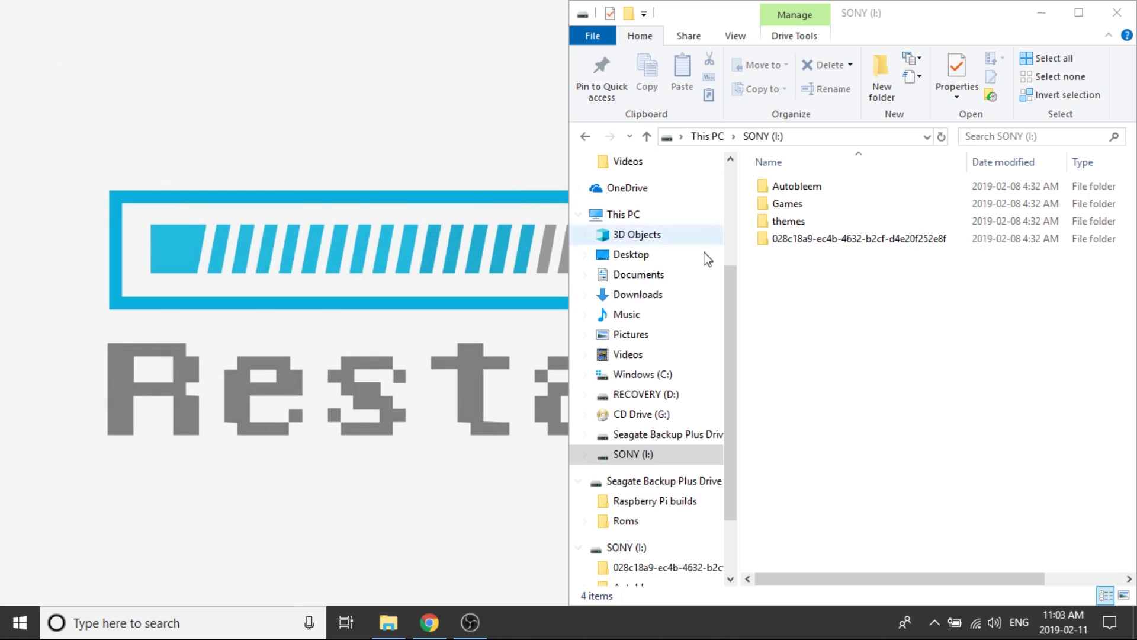
# Examine the covers database in the SONY (I:) drive's Autobleem\bin\db folder and return to the drive's root
pyautogui.doubleClick(802, 187)
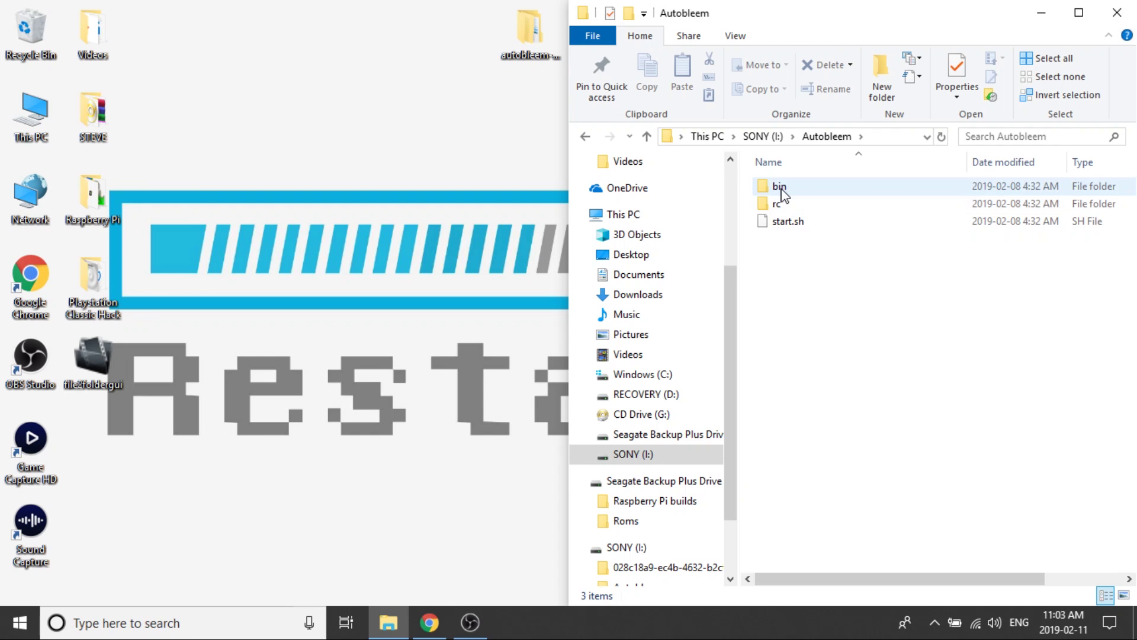
pyautogui.doubleClick(779, 189)
pyautogui.doubleClick(781, 204)
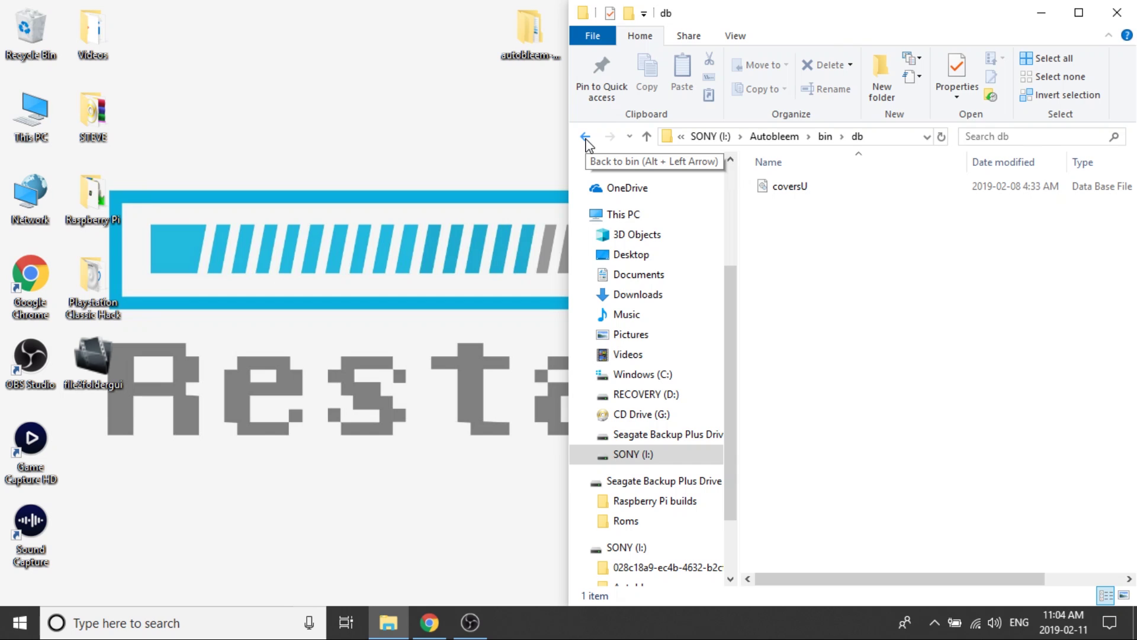
pyautogui.click(586, 137)
pyautogui.click(586, 138)
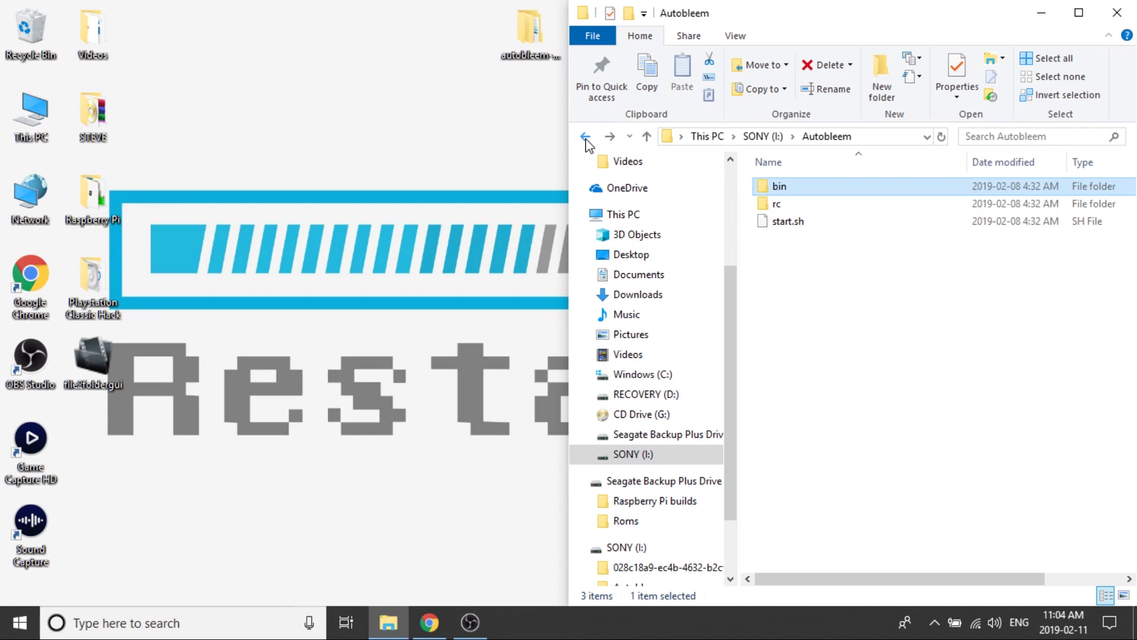
pyautogui.click(586, 137)
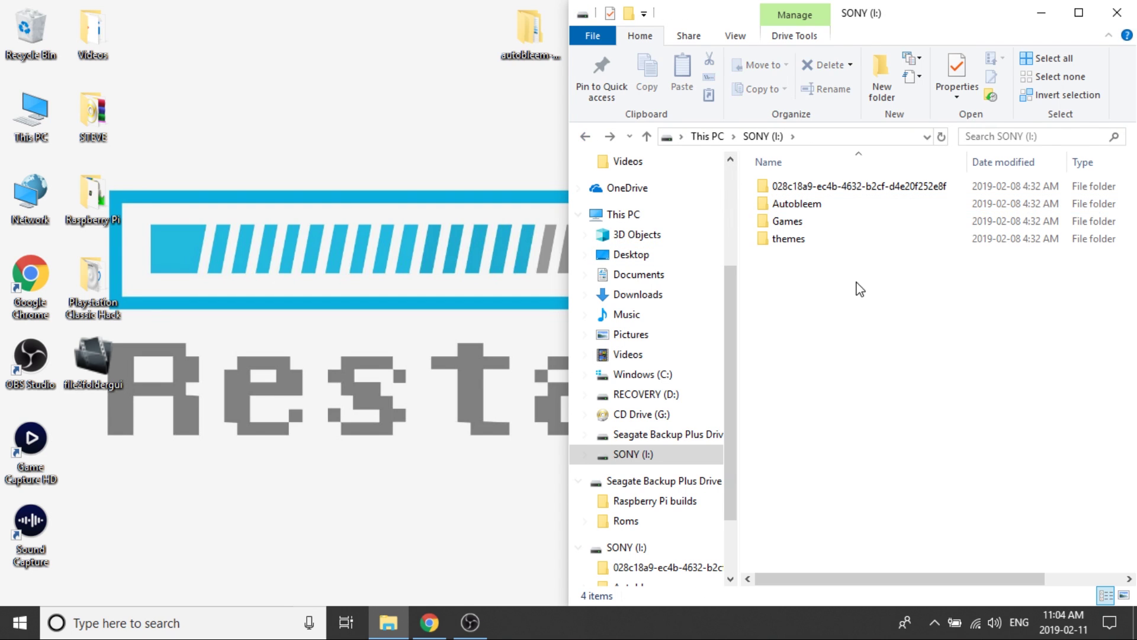
# Open the SONY drive's Games folder and, in a second window docked beside it, the Seagate drive's Roms\PS1 Roms\1.0 pbp files folder
pyautogui.doubleClick(782, 222)
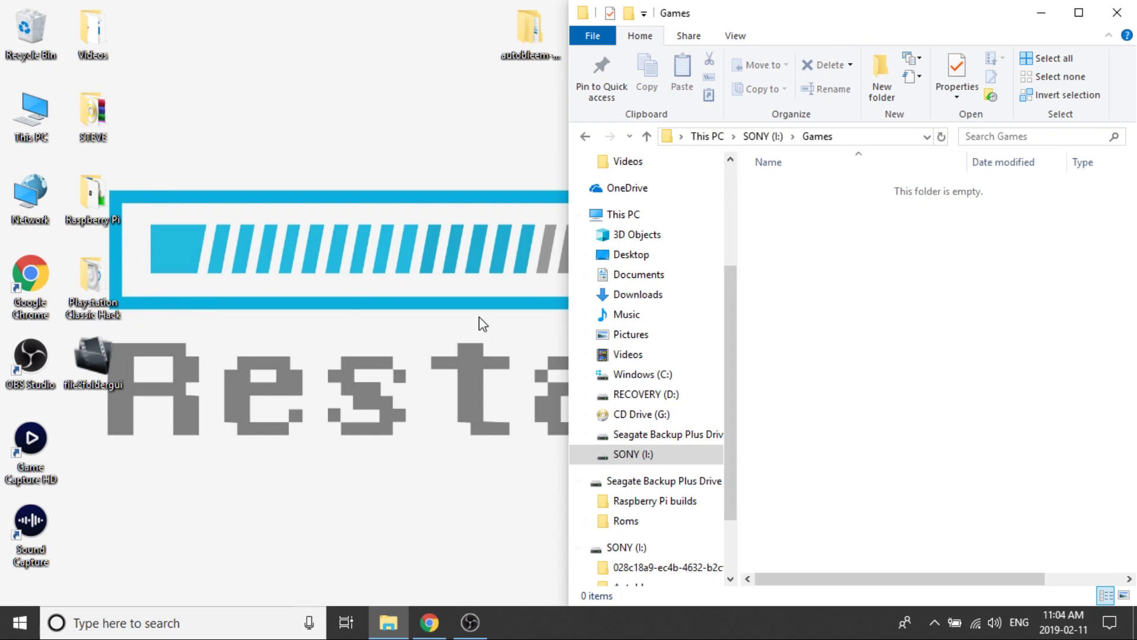
pyautogui.click(305, 340)
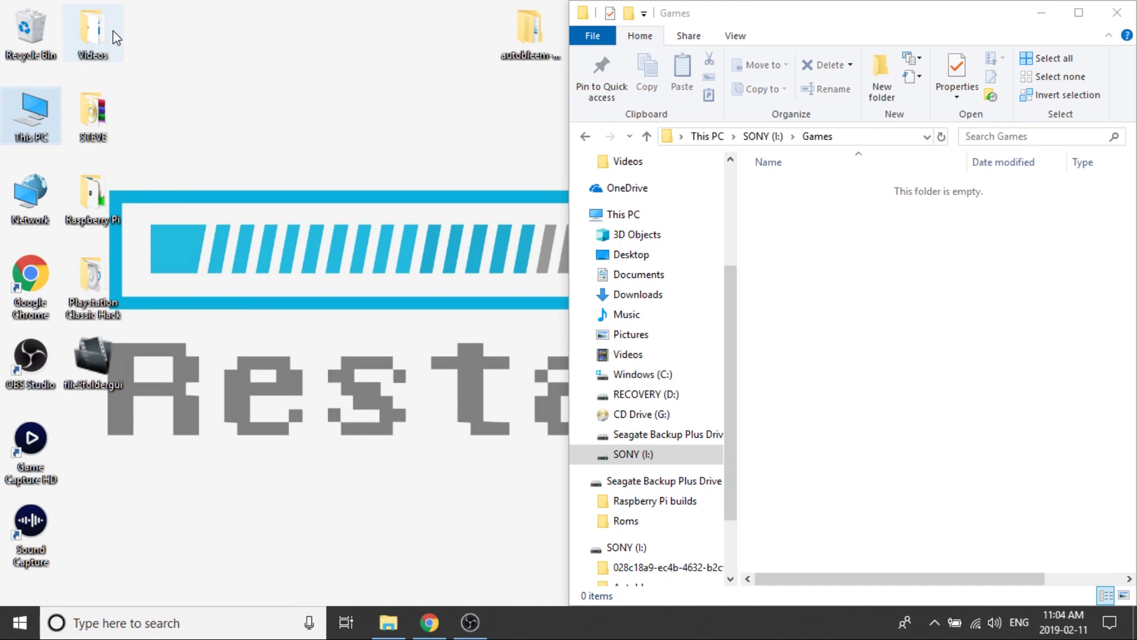
pyautogui.doubleClick(28, 118)
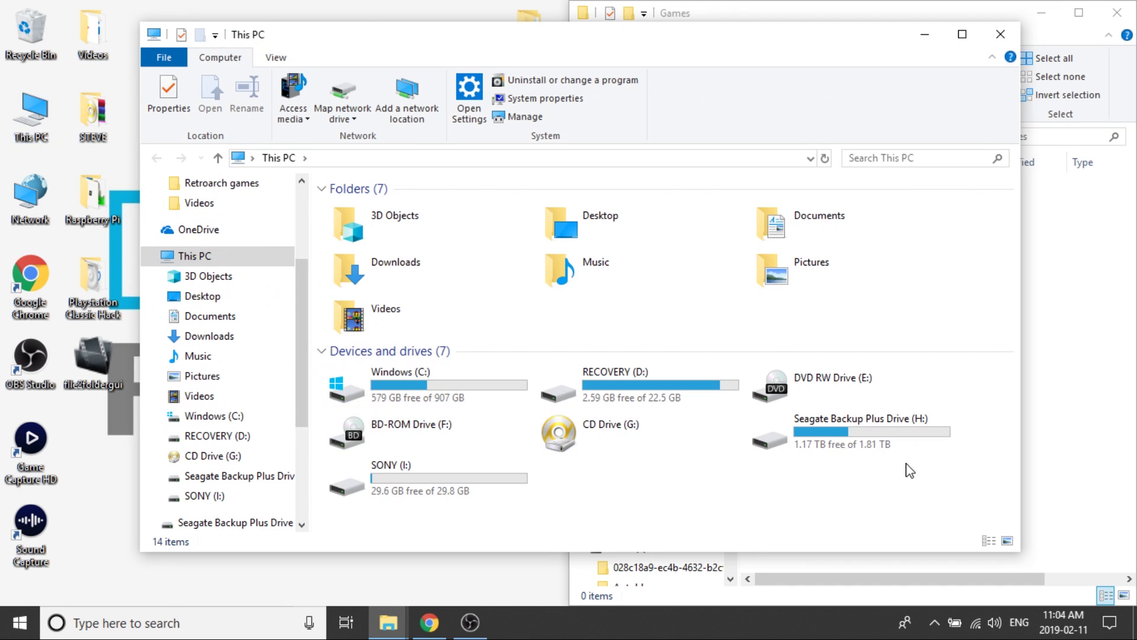
pyautogui.doubleClick(859, 432)
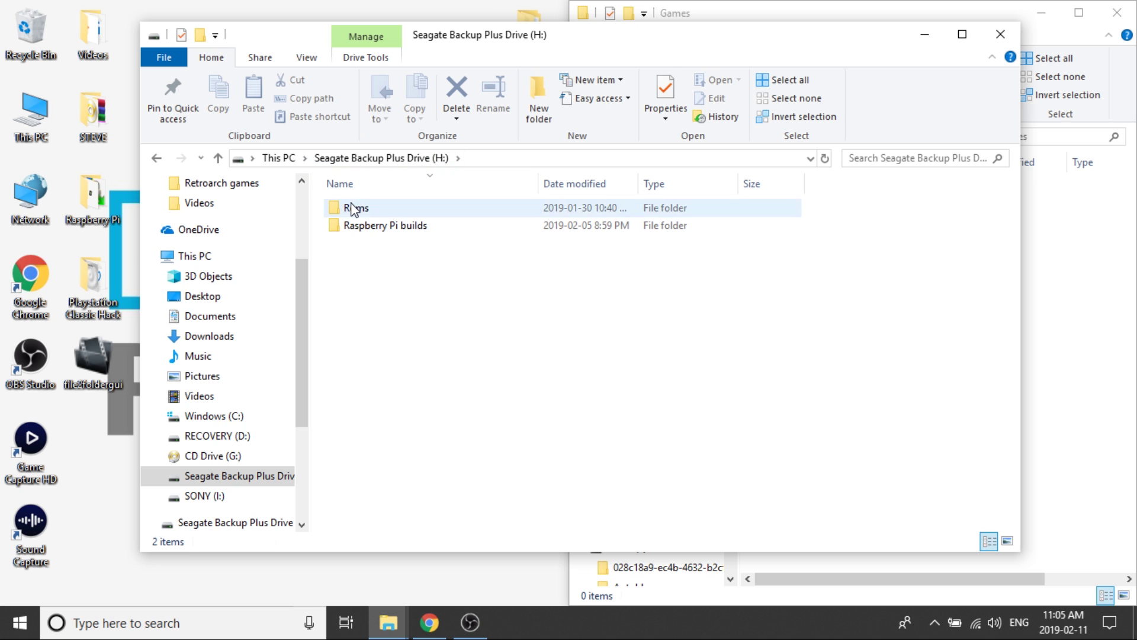
pyautogui.doubleClick(354, 208)
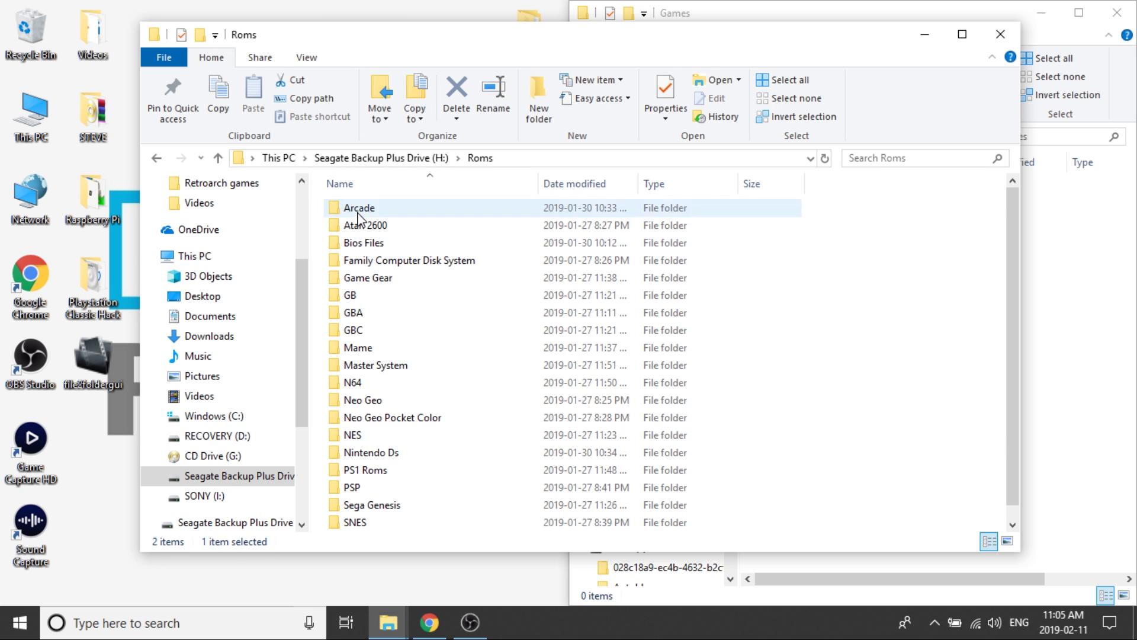
pyautogui.doubleClick(359, 470)
pyautogui.doubleClick(358, 225)
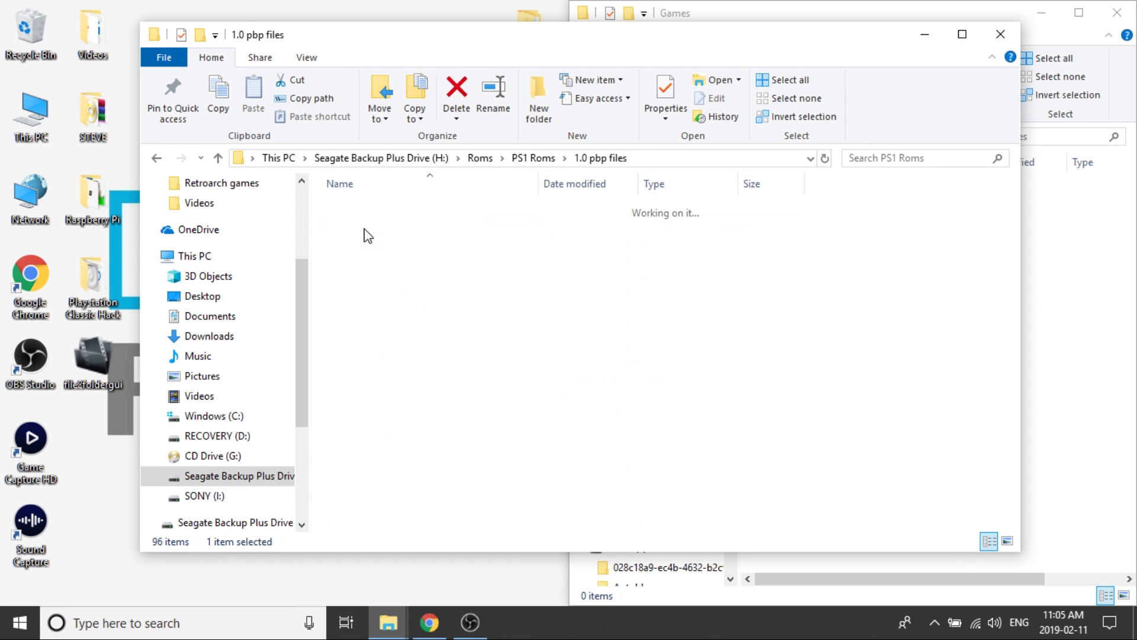
pyautogui.moveTo(631, 43); pyautogui.dragTo(1, 184)
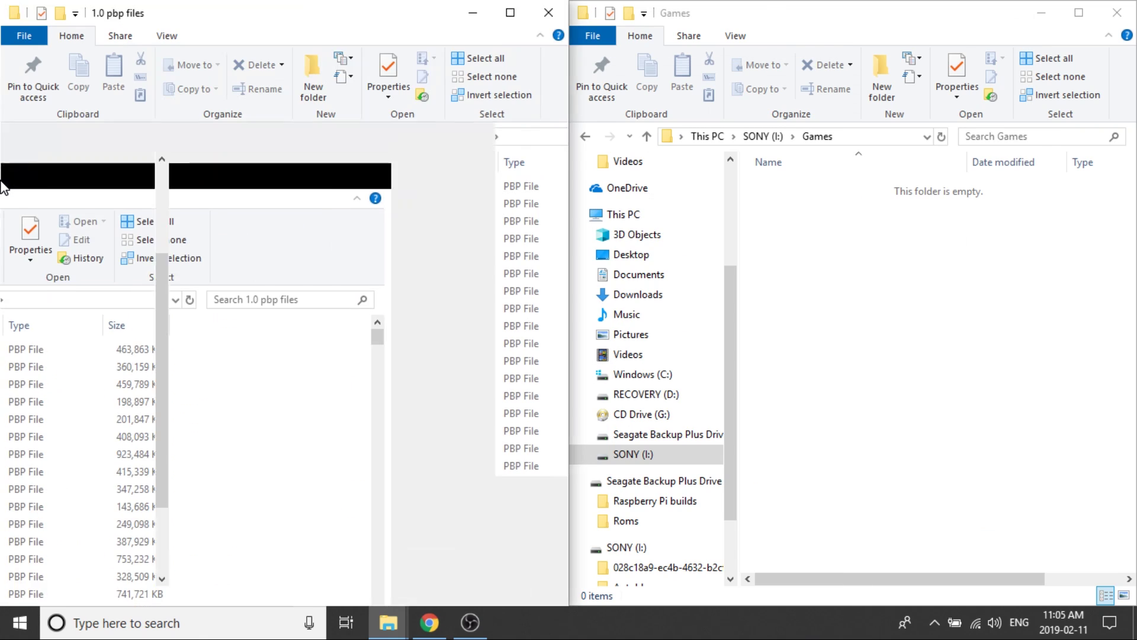
# Copy the 007, Alone in the Dark, Castlevania, Crash Bandicoot and Harvest Moon .pbp files into Games, close the source window and refresh Games
pyautogui.moveTo(330, 184); pyautogui.dragTo(927, 276)
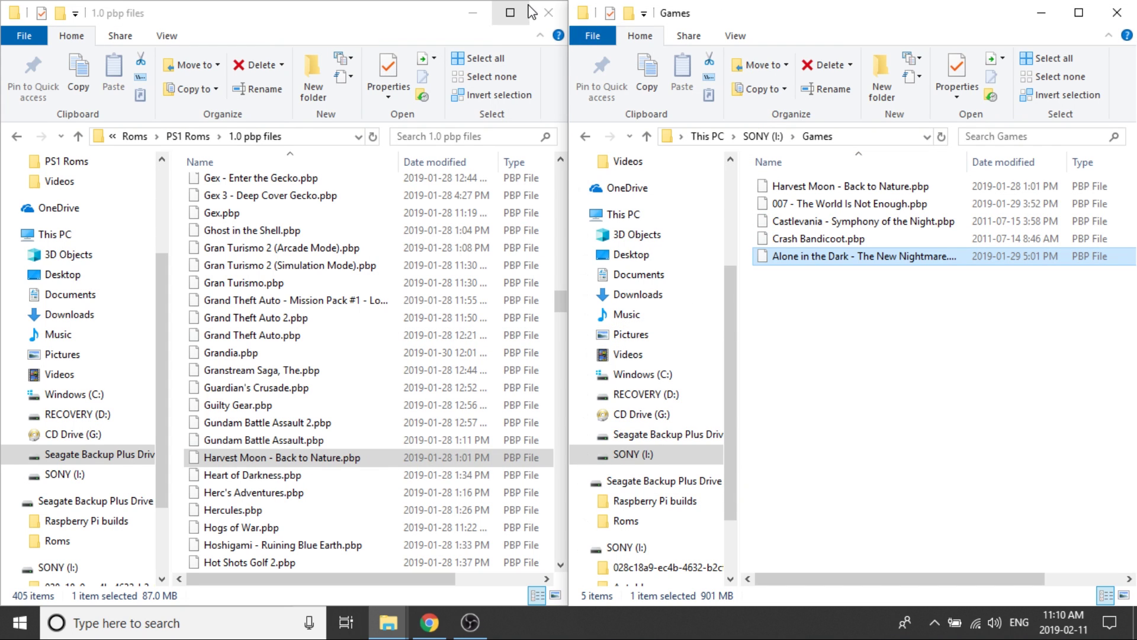
pyautogui.click(549, 13)
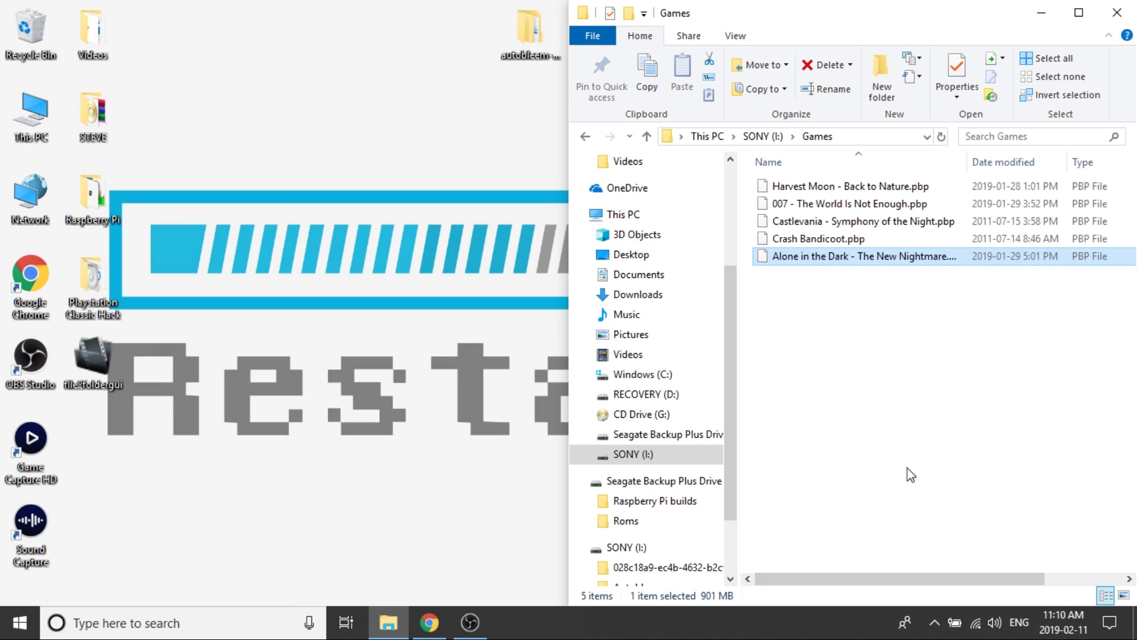
pyautogui.rightClick(877, 374)
pyautogui.click(912, 199)
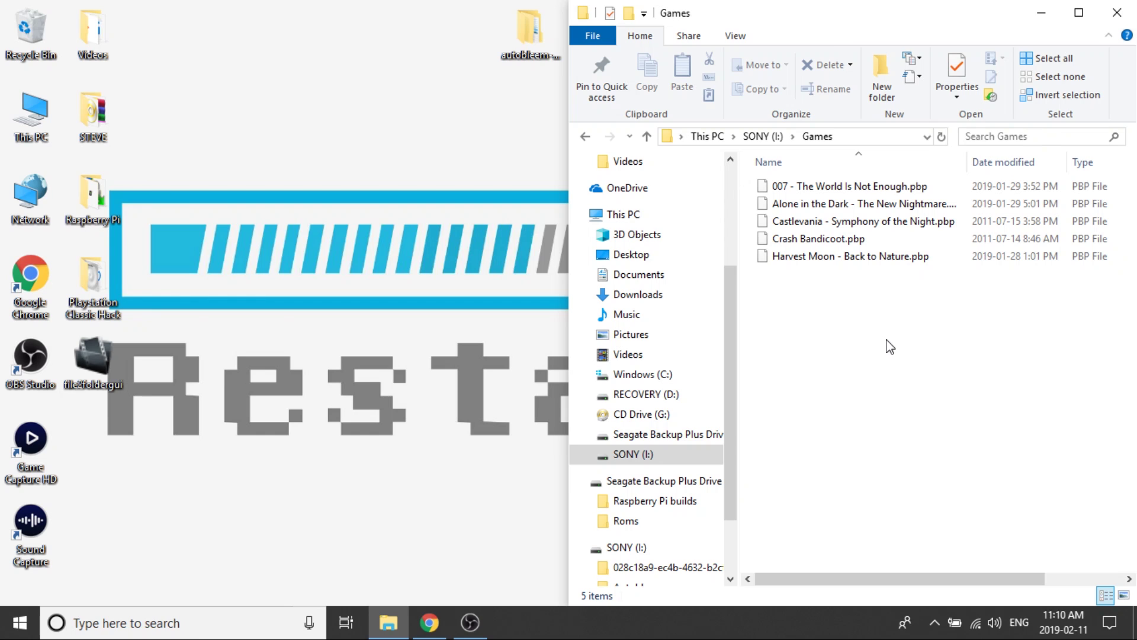
# Create a new folder inside the Games folder and delete it again
pyautogui.rightClick(887, 340)
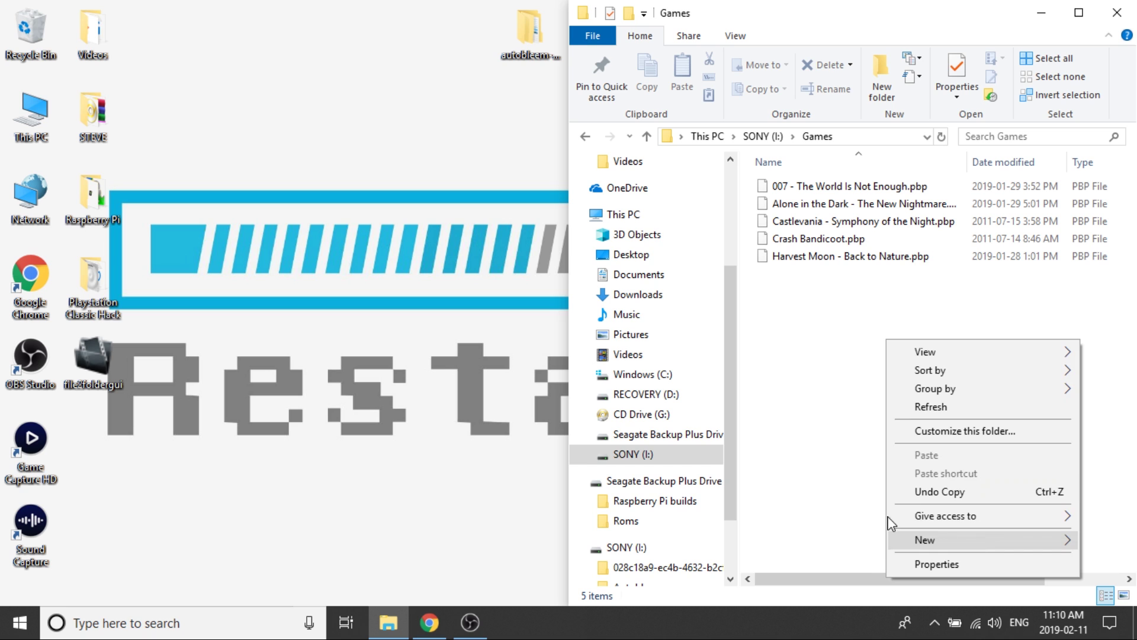
pyautogui.moveTo(917, 541)
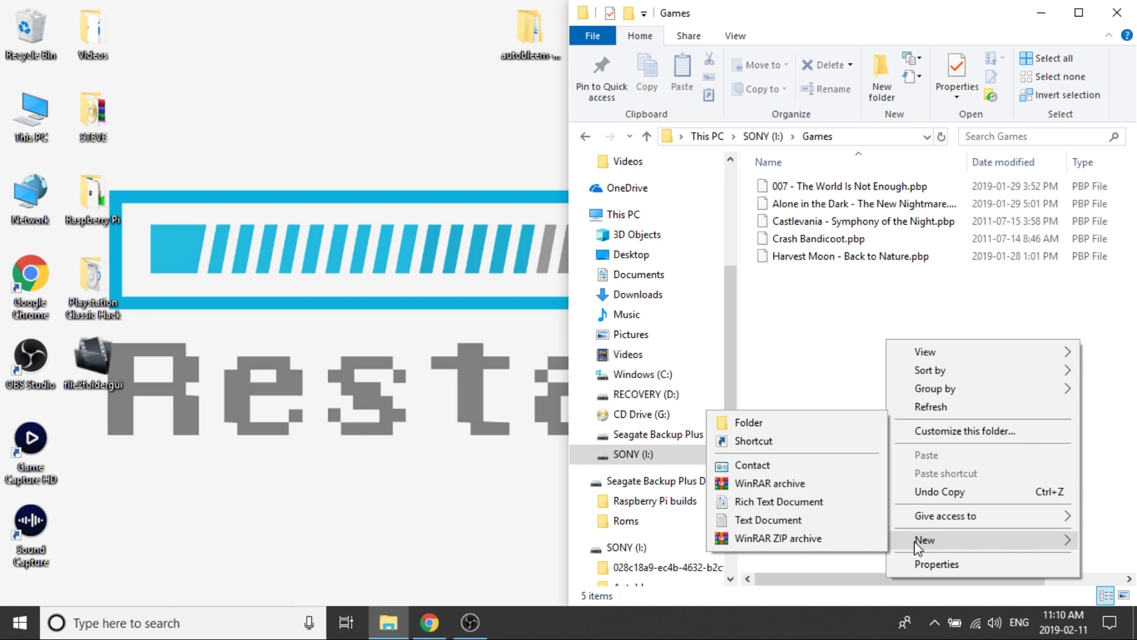
pyautogui.click(767, 423)
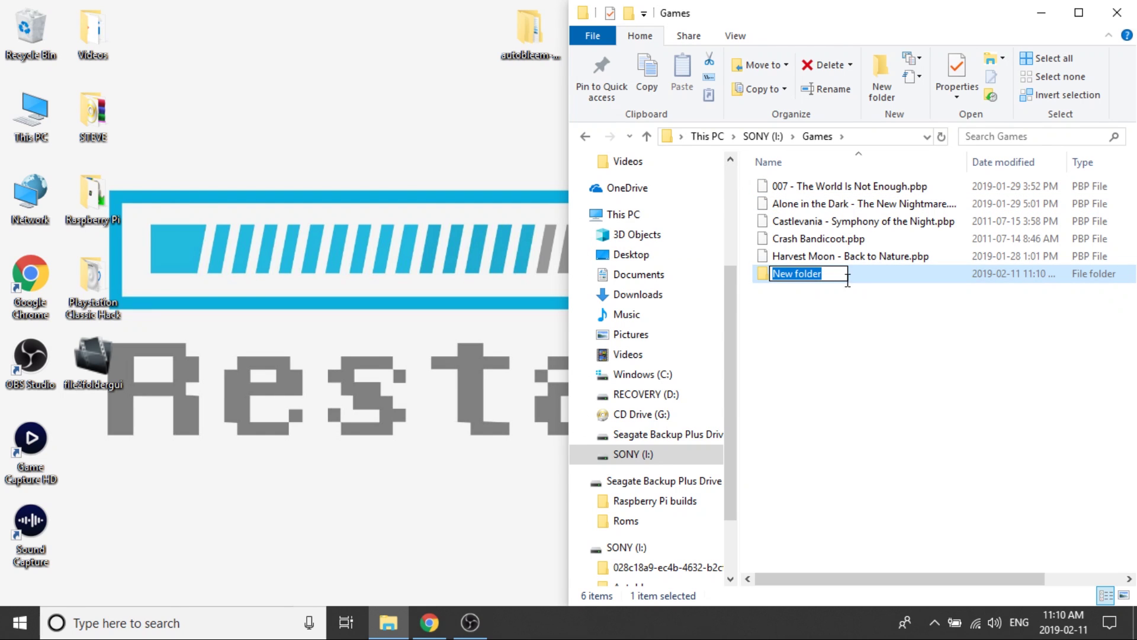
pyautogui.click(873, 320)
pyautogui.click(821, 273)
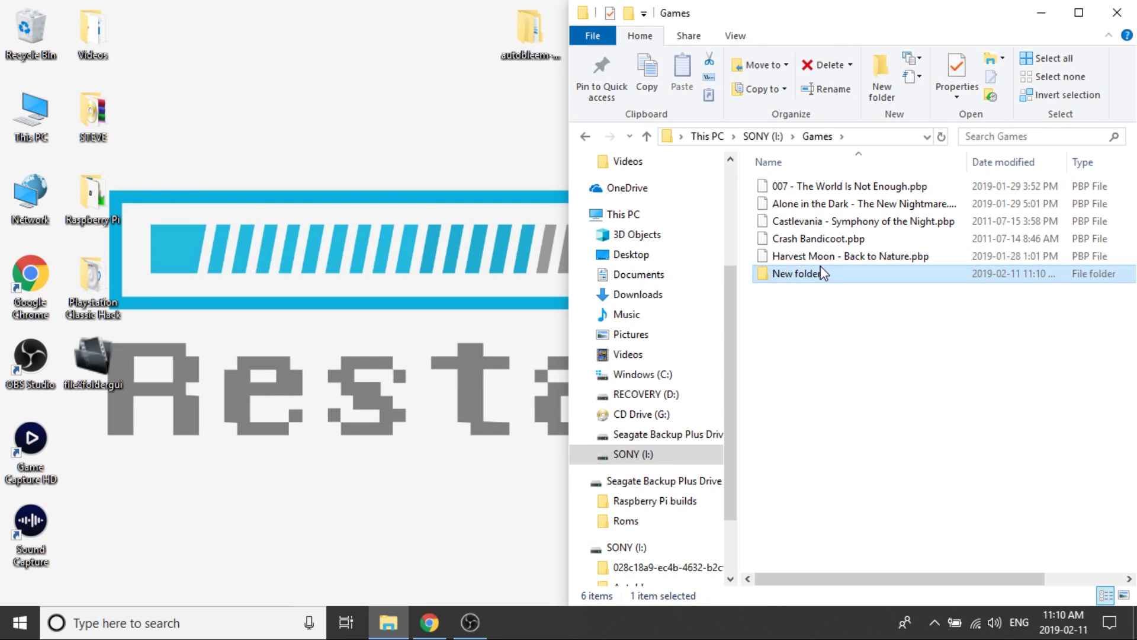
pyautogui.press('Delete')
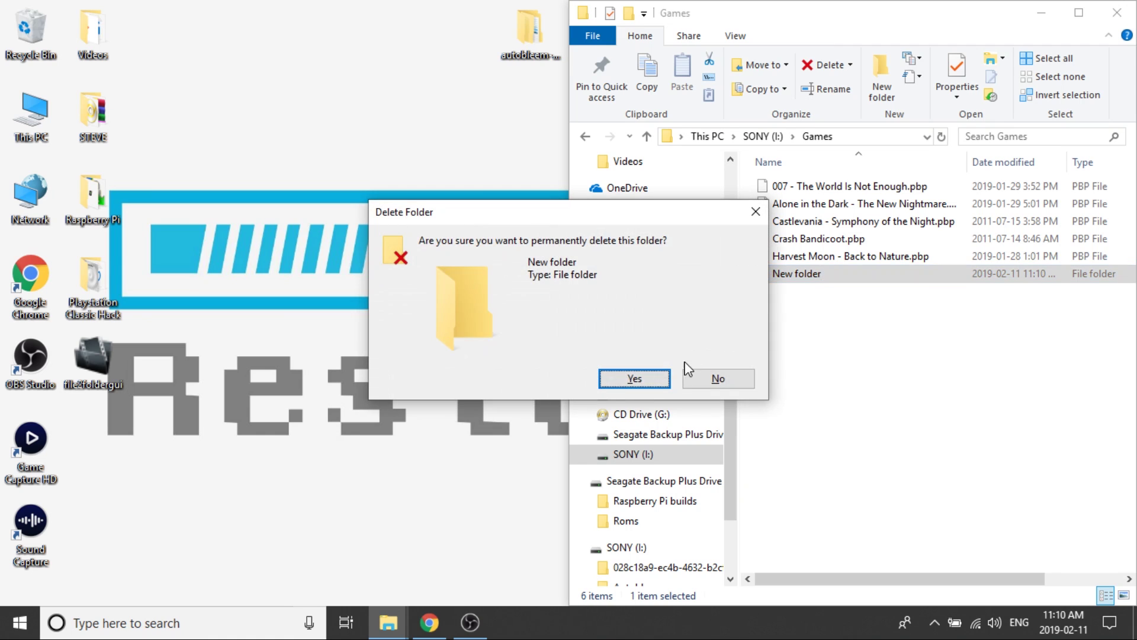
pyautogui.click(634, 378)
# Launch file2foldergui from the desktop and choose the SONY (I:) drive's Games folder as its directory
pyautogui.click(162, 485)
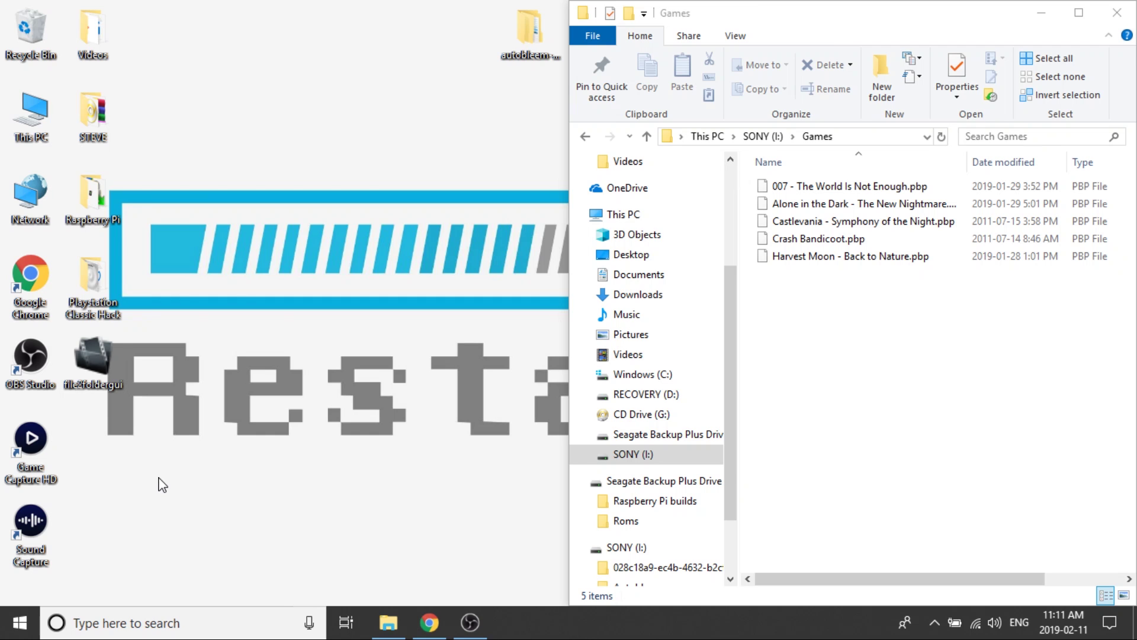
pyautogui.doubleClick(98, 353)
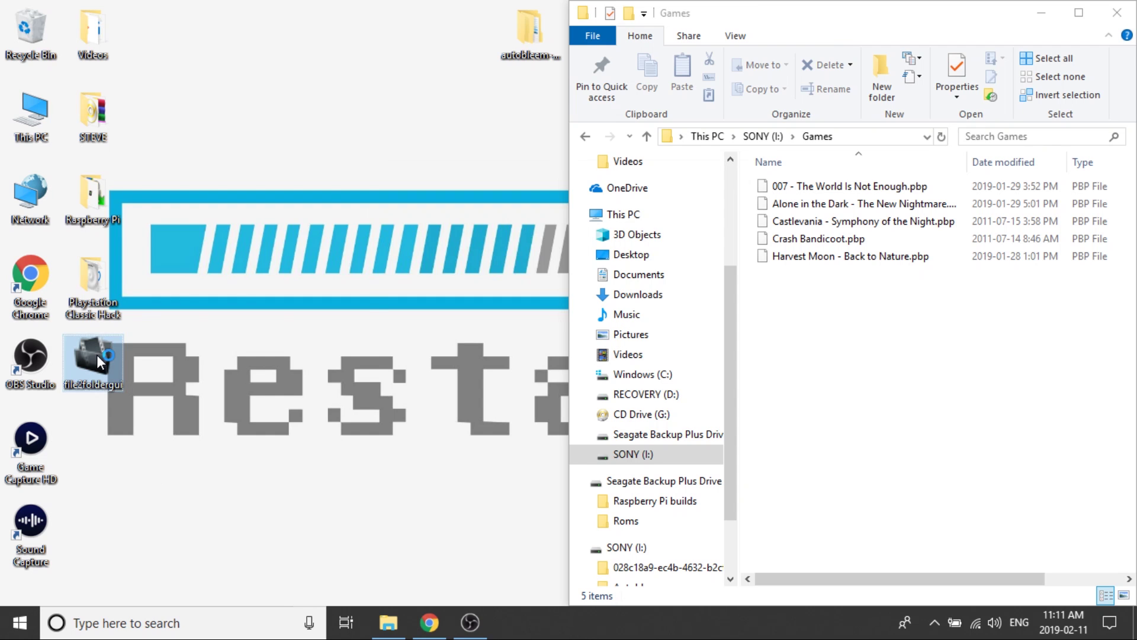
pyautogui.click(675, 364)
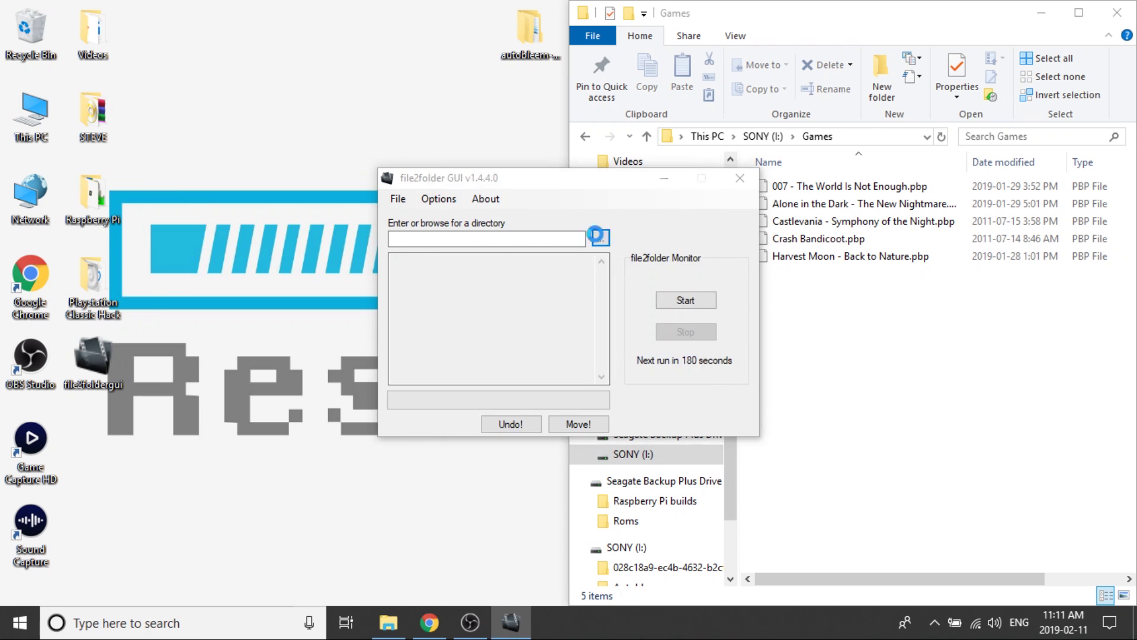
pyautogui.click(598, 237)
pyautogui.scroll(-2, 527, 326)
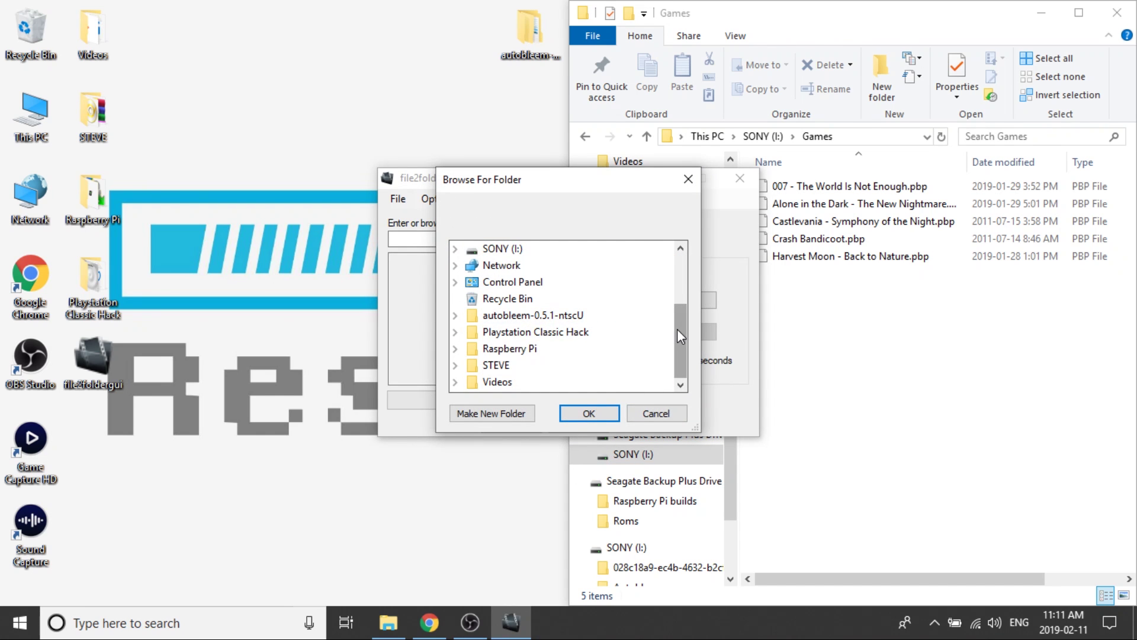
pyautogui.scroll(2, 586, 338)
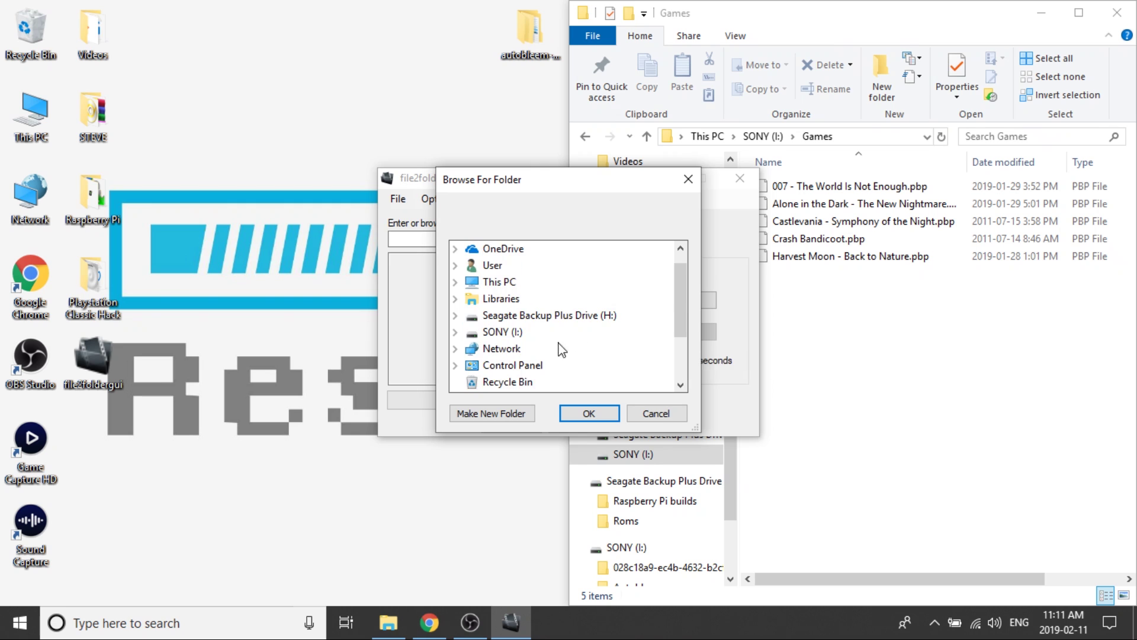
pyautogui.doubleClick(501, 332)
pyautogui.click(514, 350)
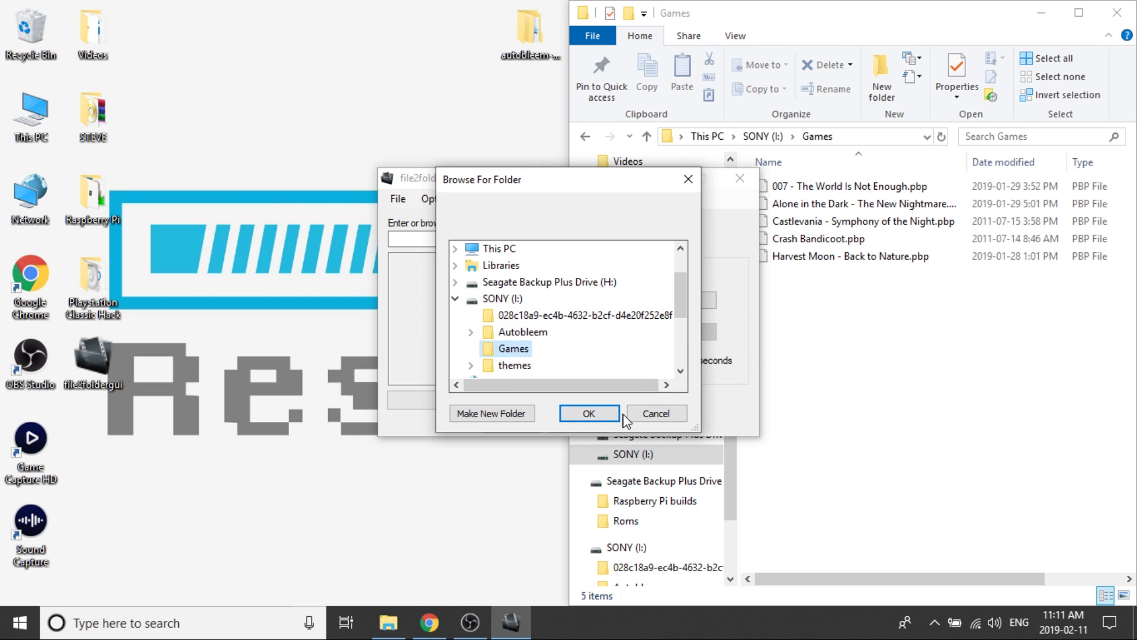
pyautogui.click(600, 413)
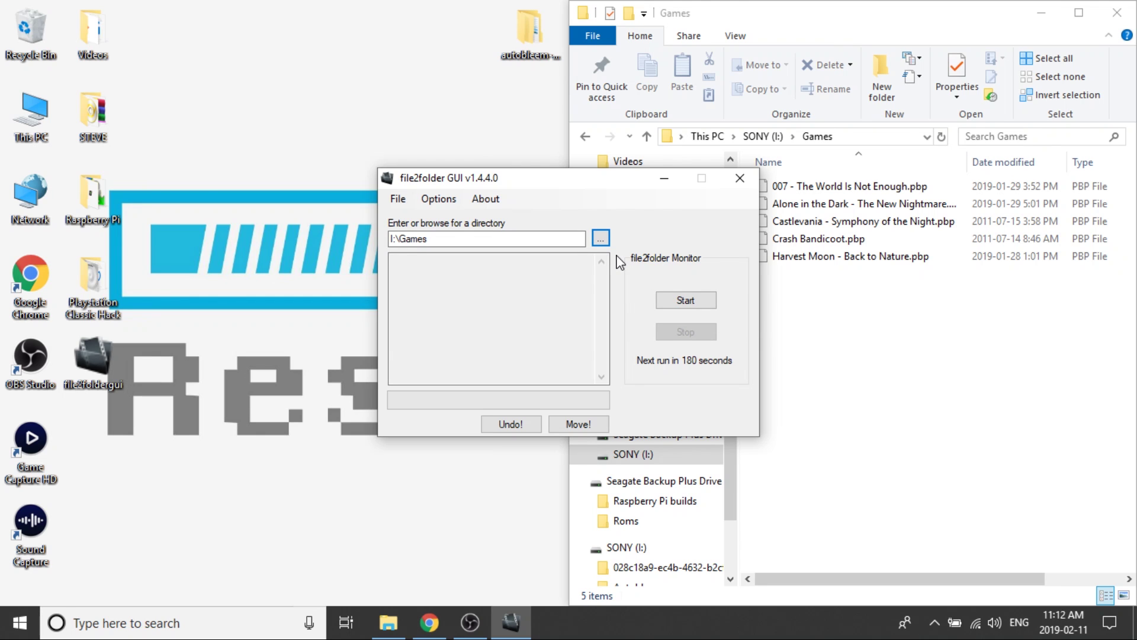
# Move each game file in I:\Games into its own folder and check the contents of the 007 - The World Is Not Enough folder
pyautogui.click(574, 425)
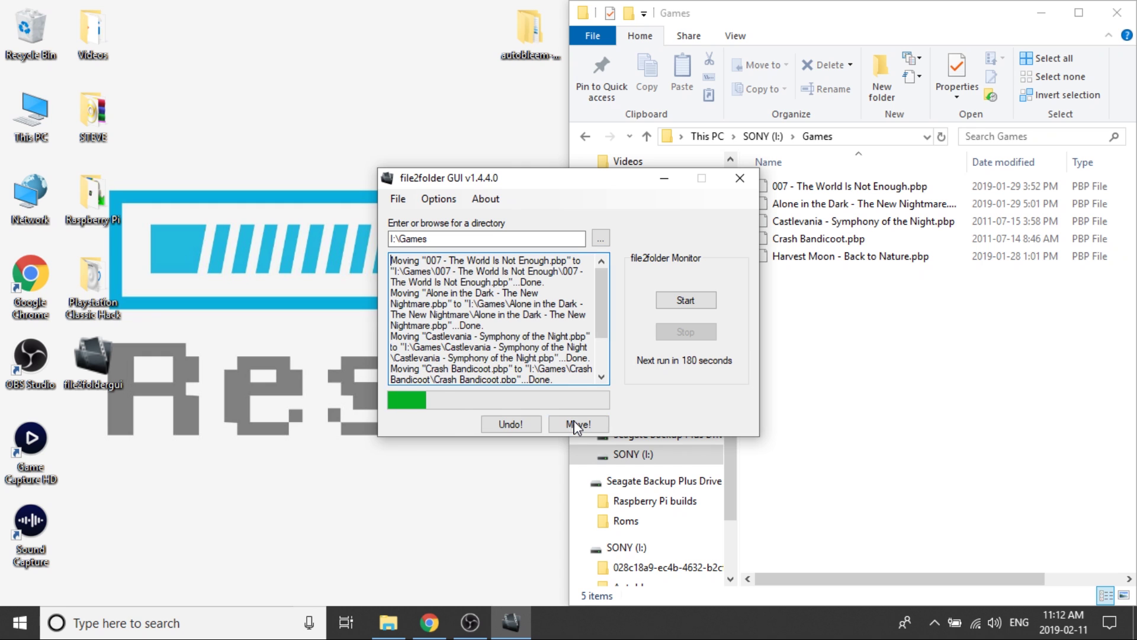
pyautogui.moveTo(581, 185); pyautogui.dragTo(516, 173)
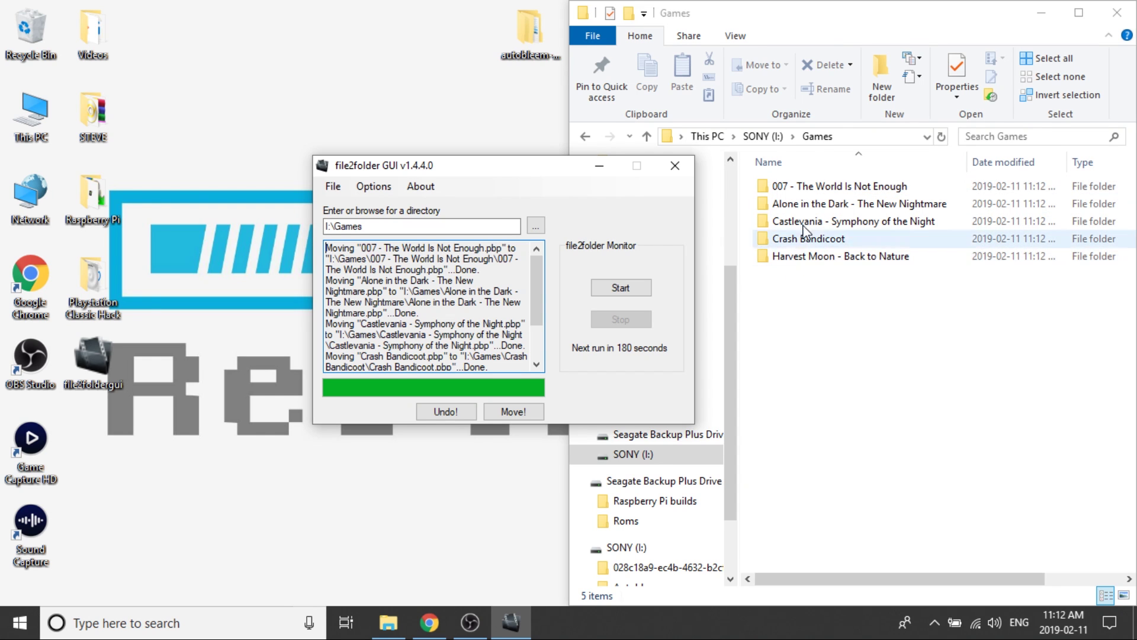
pyautogui.doubleClick(817, 191)
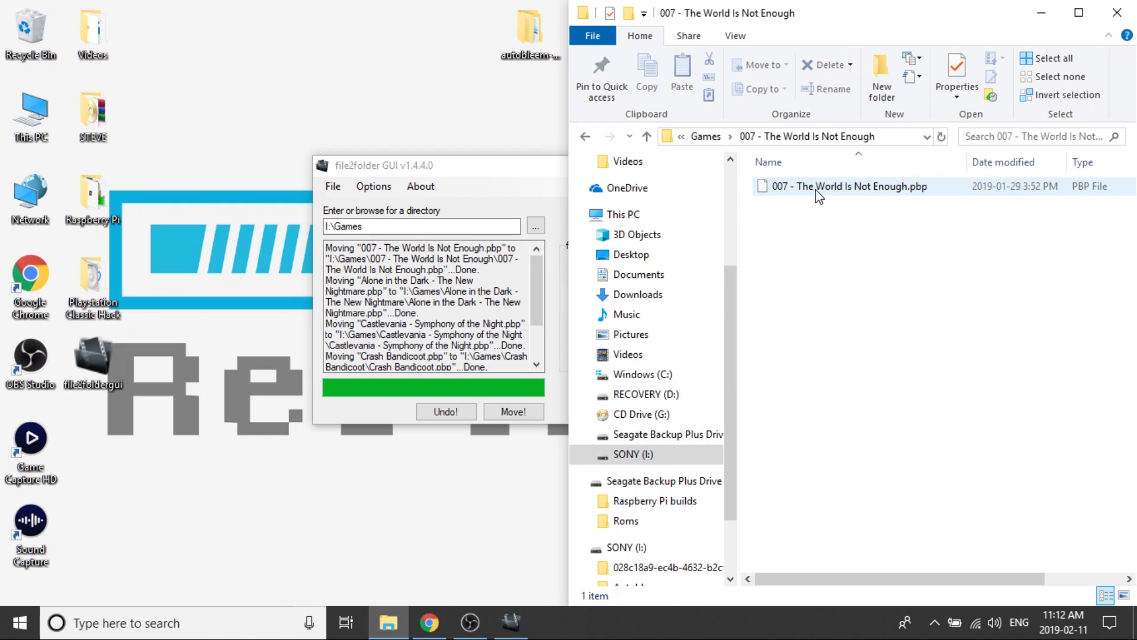
pyautogui.click(585, 137)
# Close the file2folder tool
pyautogui.click(418, 280)
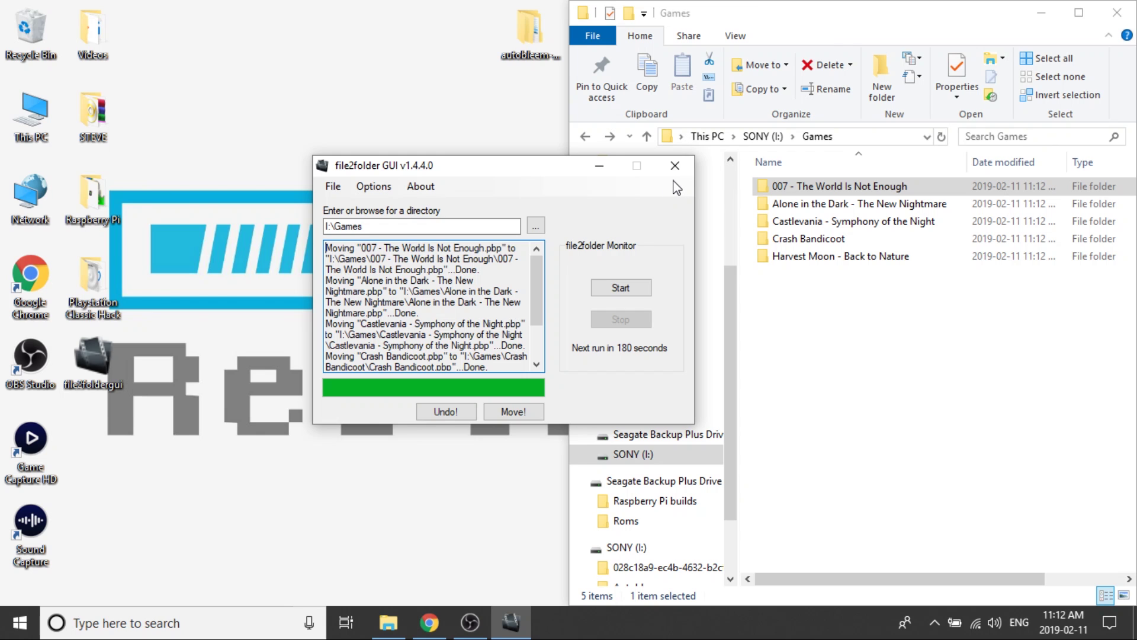
pyautogui.click(675, 166)
pyautogui.press('BackSpace')
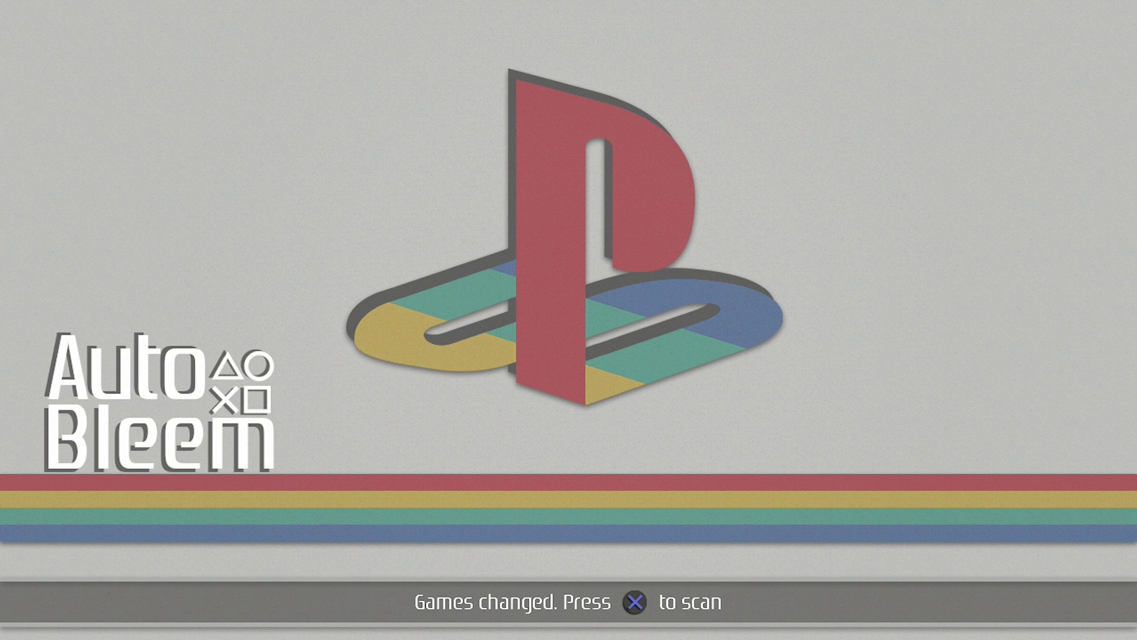
# Switch to AutoBleem on the PlayStation Classic and scan the changed games
pyautogui.press('Return')
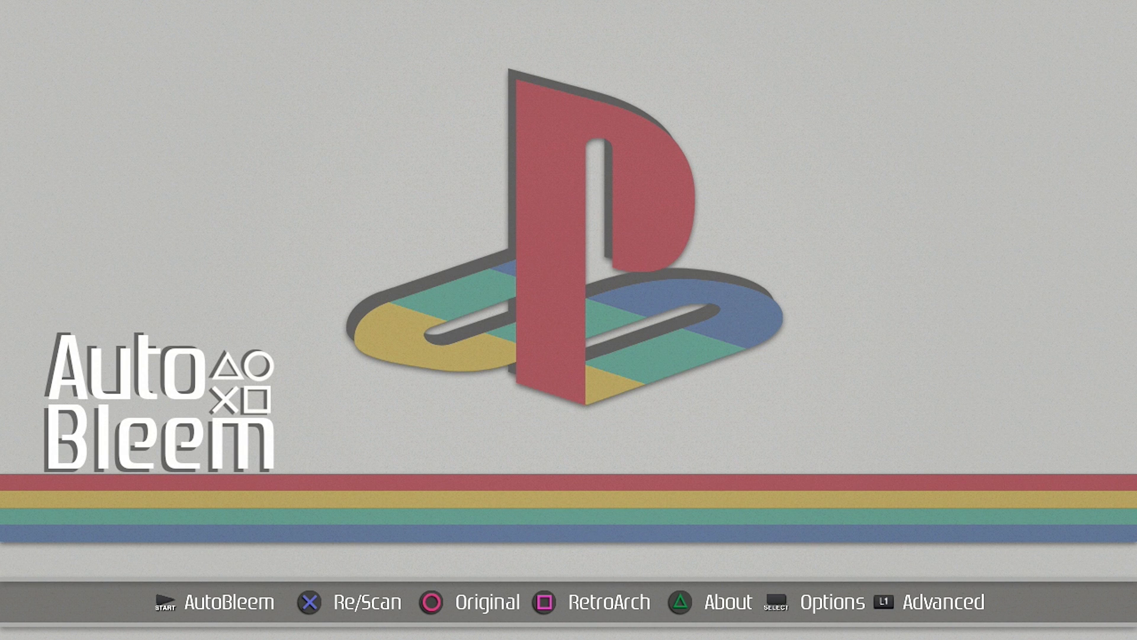
# View AutoBleem's About information, go back and open the configuration options
pyautogui.press('t')
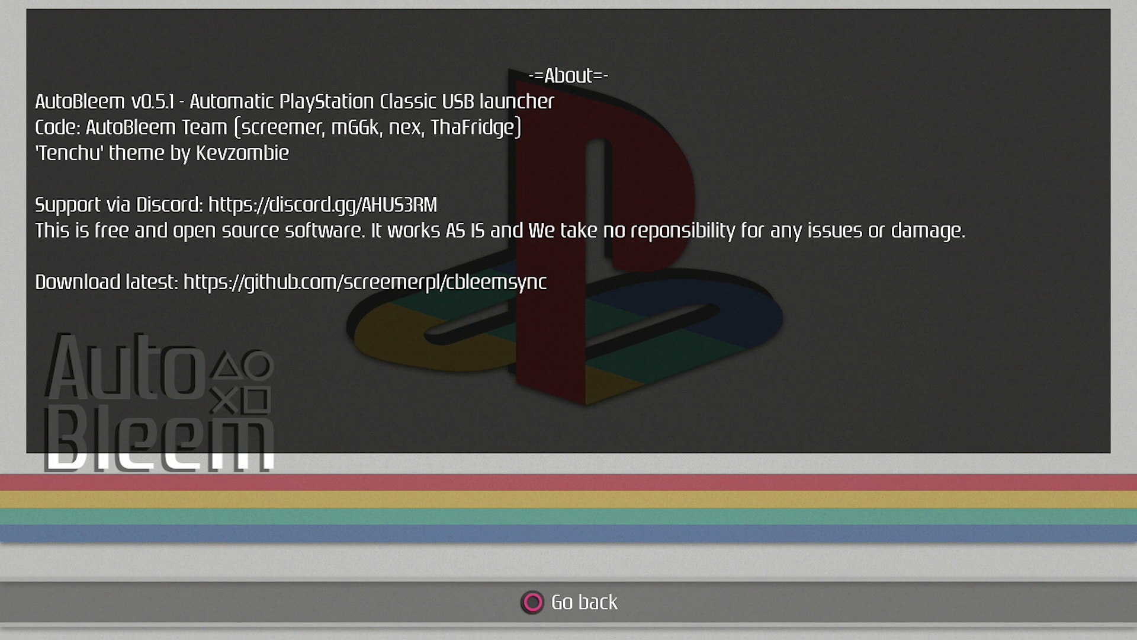
pyautogui.press('Escape')
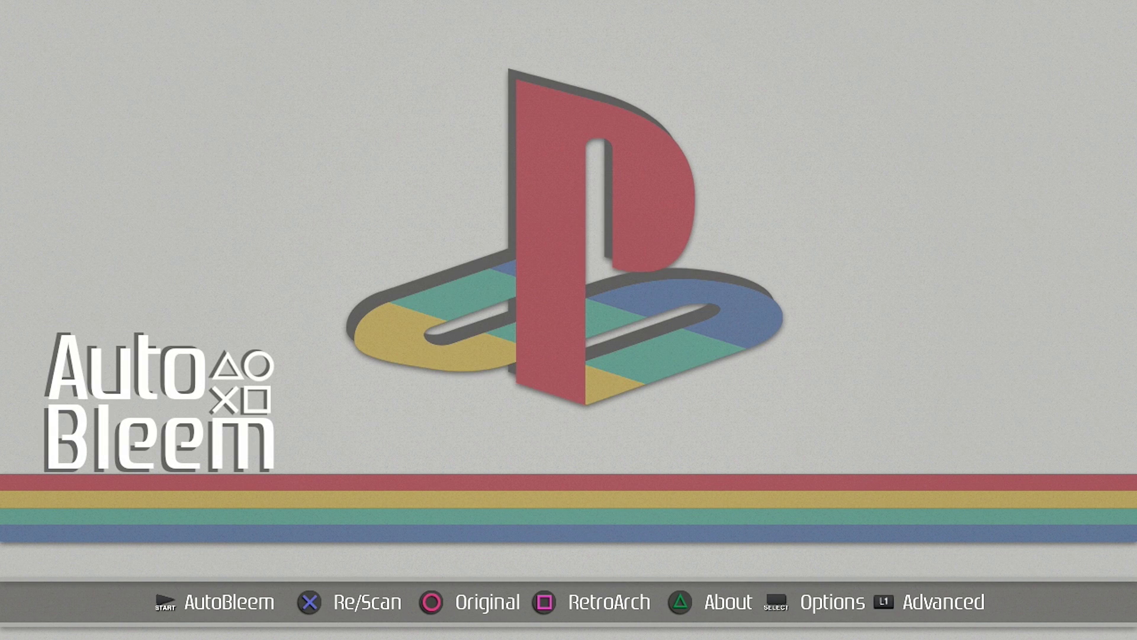
pyautogui.press('BackSpace')
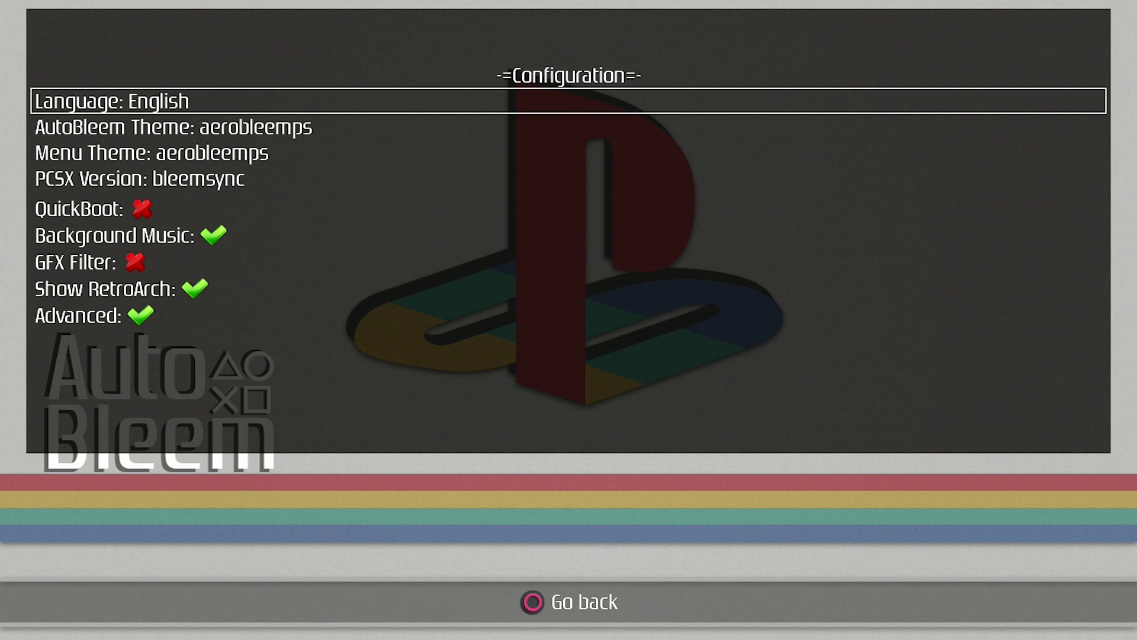
# Try other interface languages such as Deutsch and return the language to English
pyautogui.press('Right')
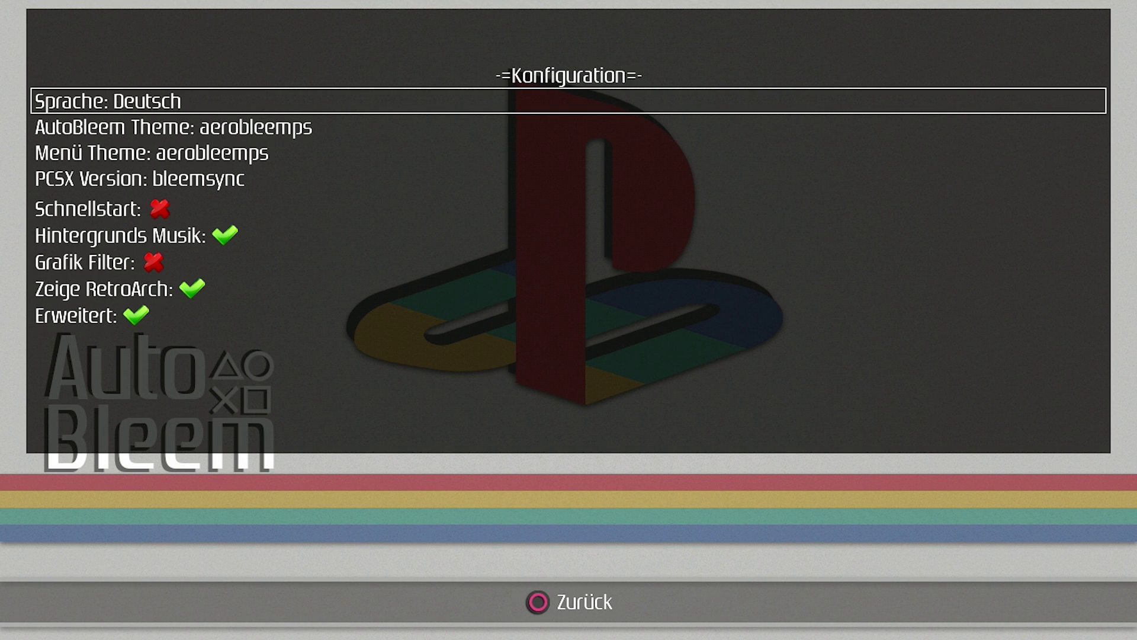
pyautogui.press('Right')
pyautogui.press('Right')
pyautogui.press('Left')
pyautogui.press('Left')
pyautogui.press('Left')
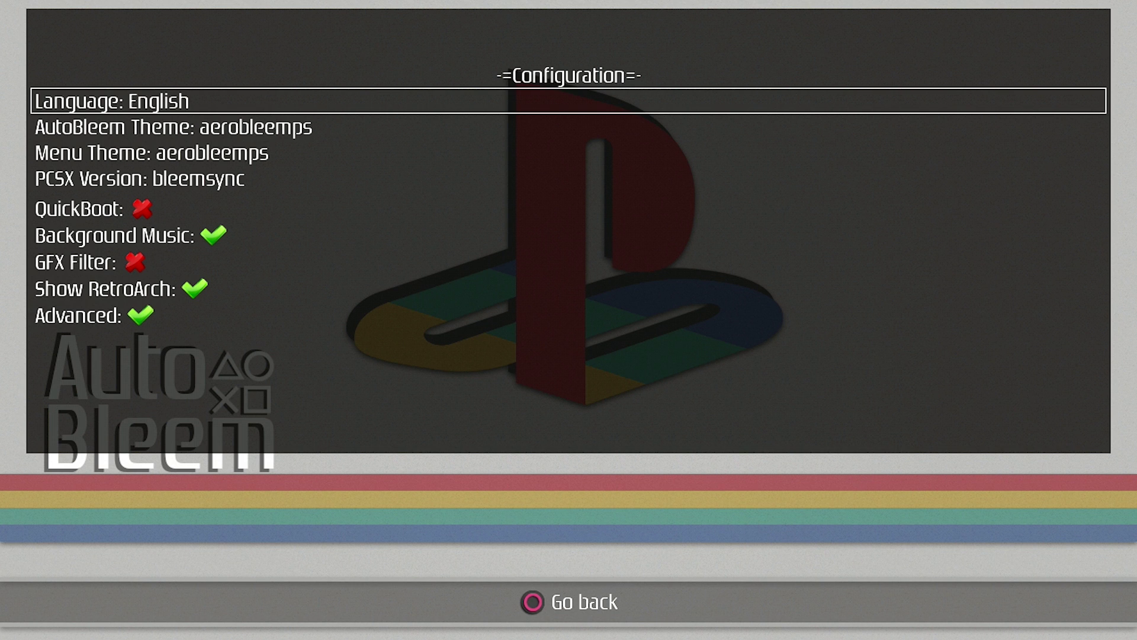
# Preview the default and aerobleemremix AutoBleem themes and return to aerobleemps
pyautogui.press('Down')
pyautogui.press('Right')
pyautogui.press('Right')
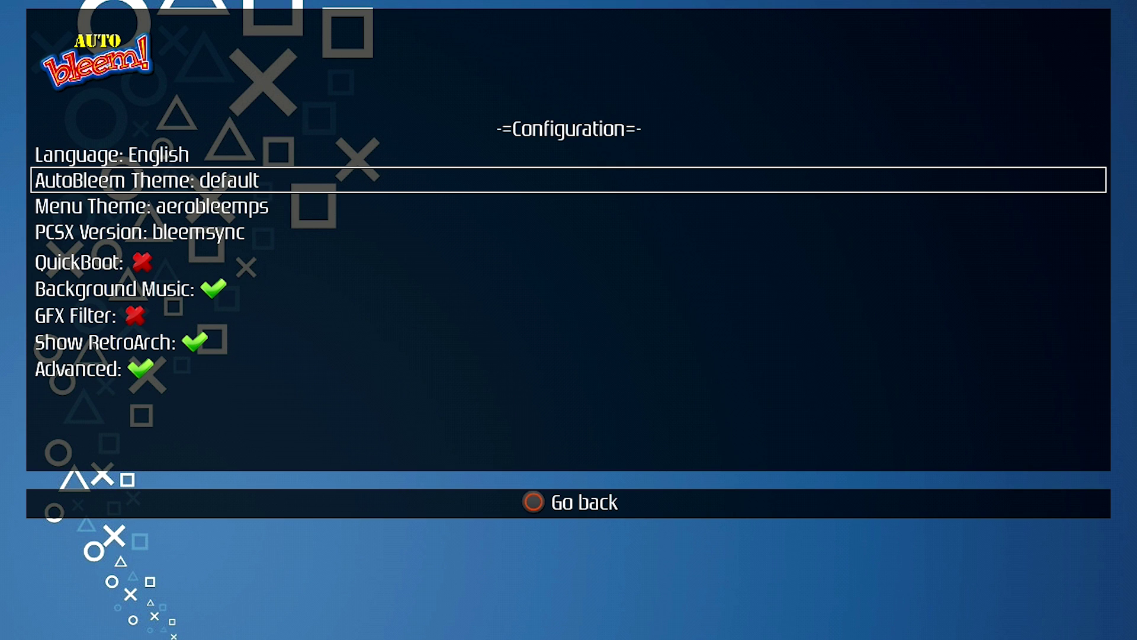
pyautogui.press('Left')
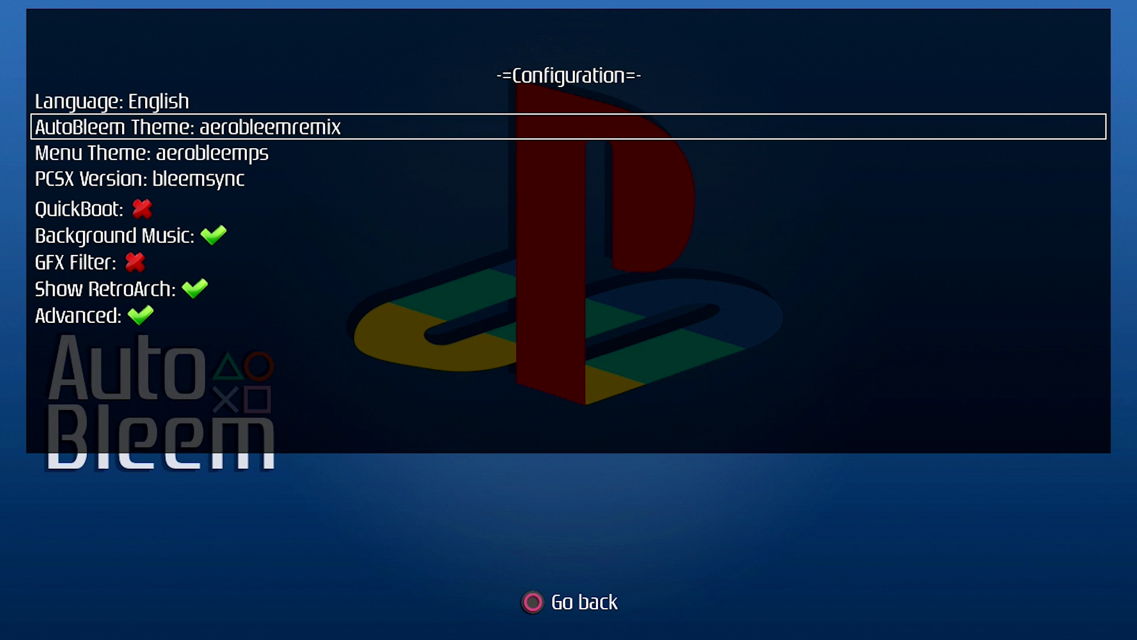
pyautogui.press('Left')
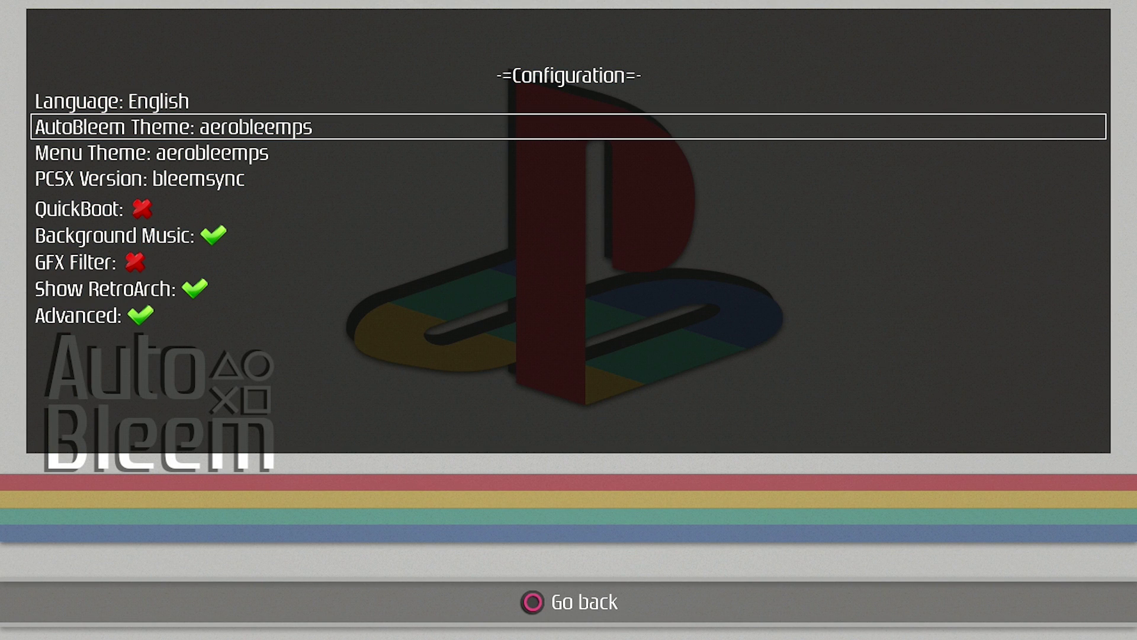
# Preview the fony, psone and tenchuab AutoBleem themes and set the theme back to aerobleemps
pyautogui.press('Right')
pyautogui.press('Right')
pyautogui.press('Right')
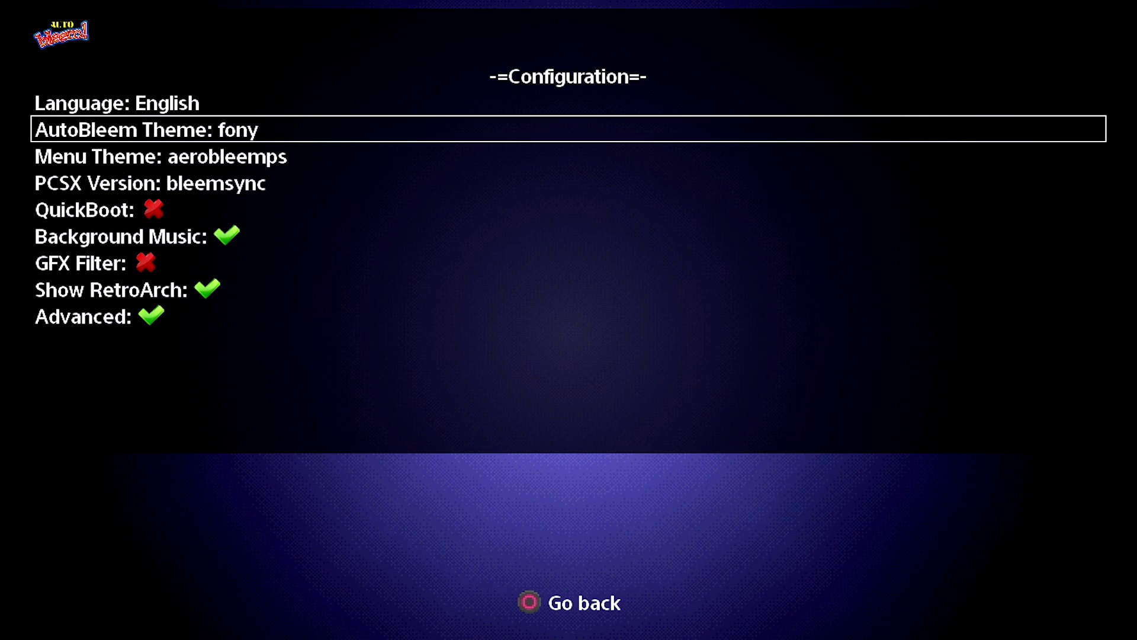
pyautogui.press('Right')
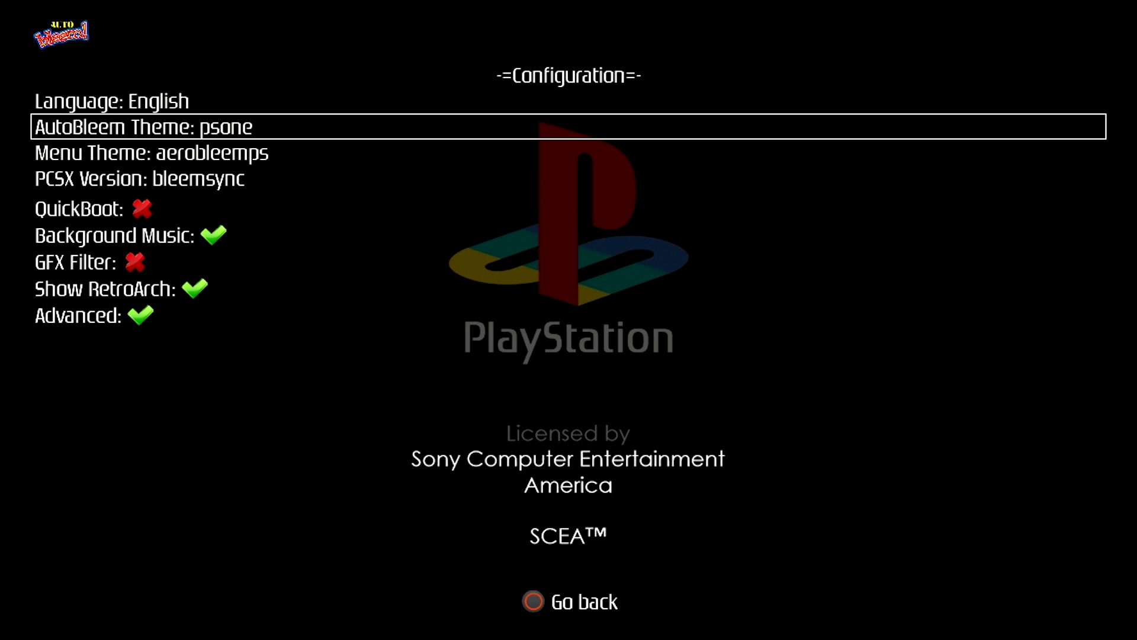
pyautogui.press('Right')
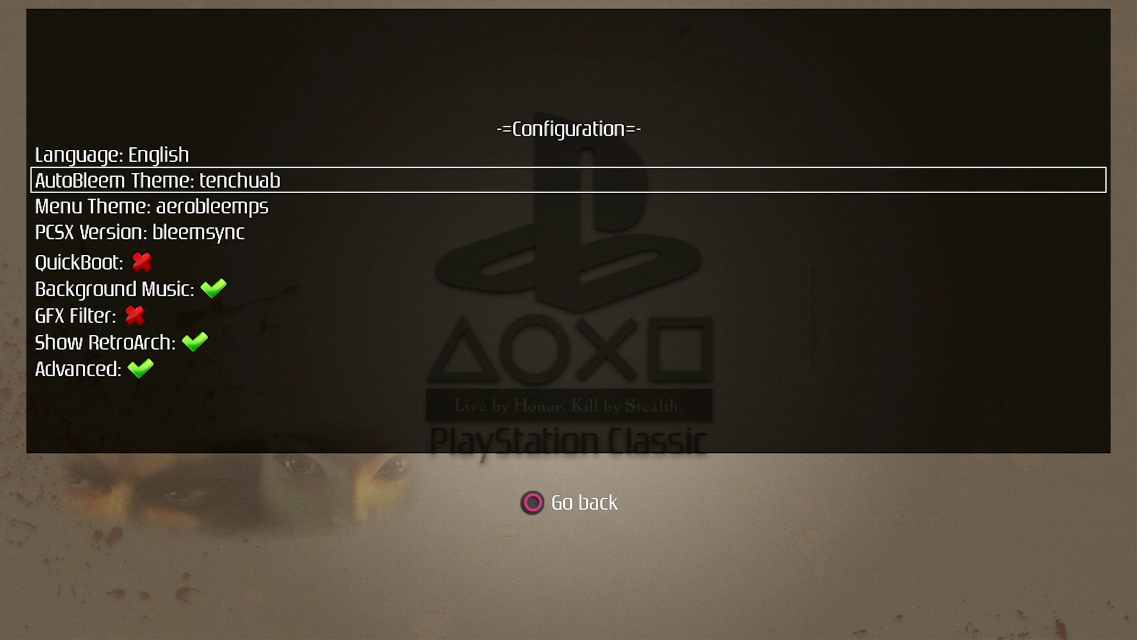
pyautogui.press('Left')
pyautogui.press('Left')
pyautogui.press('Left')
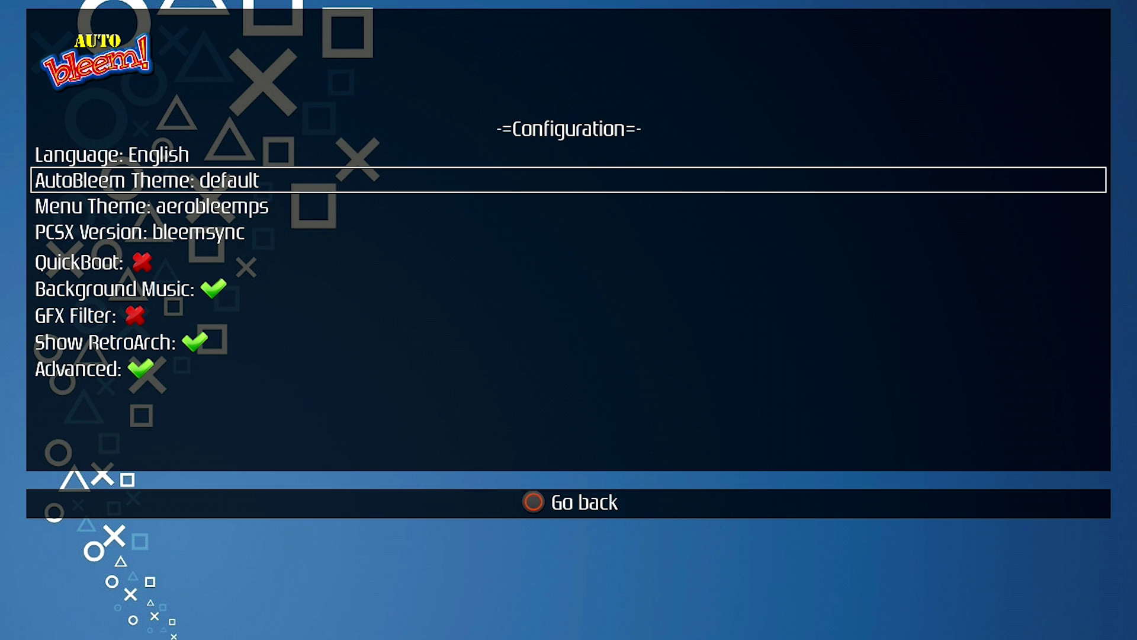
pyautogui.press('Left')
pyautogui.press('Left')
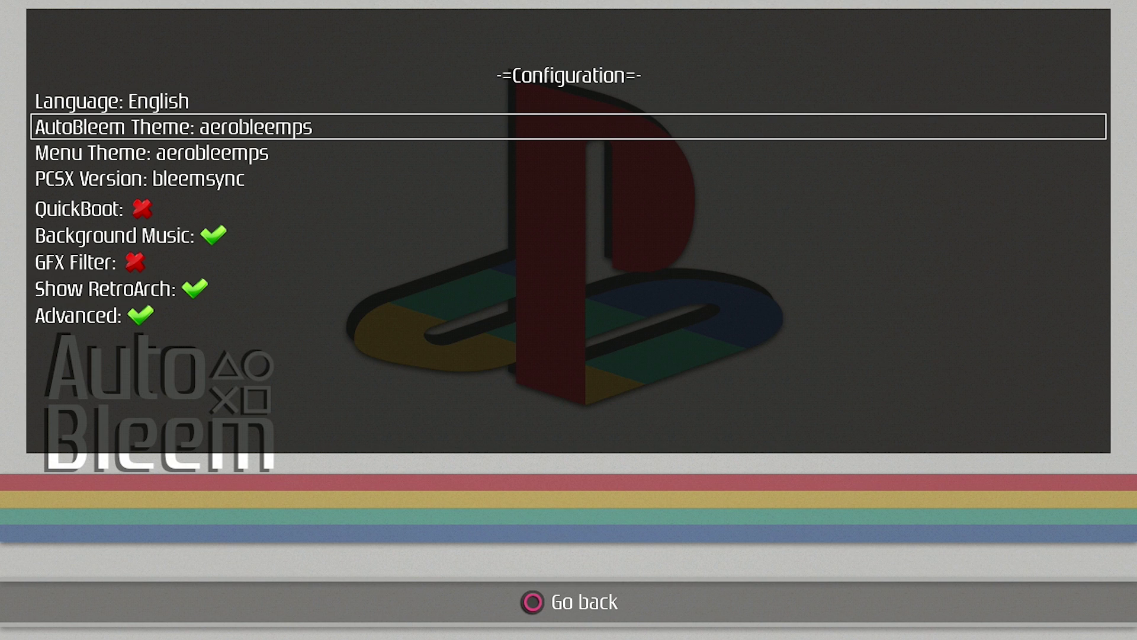
# Cycle through the menu themes, including autobleem, and return the menu theme to aerobleemps
pyautogui.press('Down')
pyautogui.press('Right')
pyautogui.press('Right')
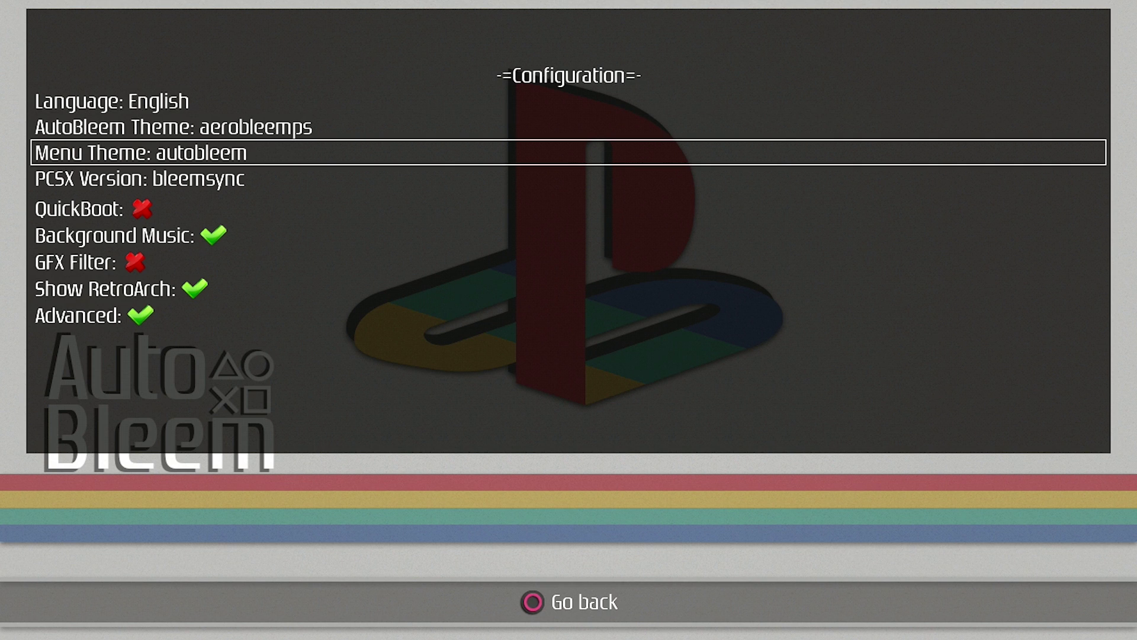
pyautogui.press('Right')
pyautogui.press('Right')
pyautogui.press('Right')
pyautogui.press('Right')
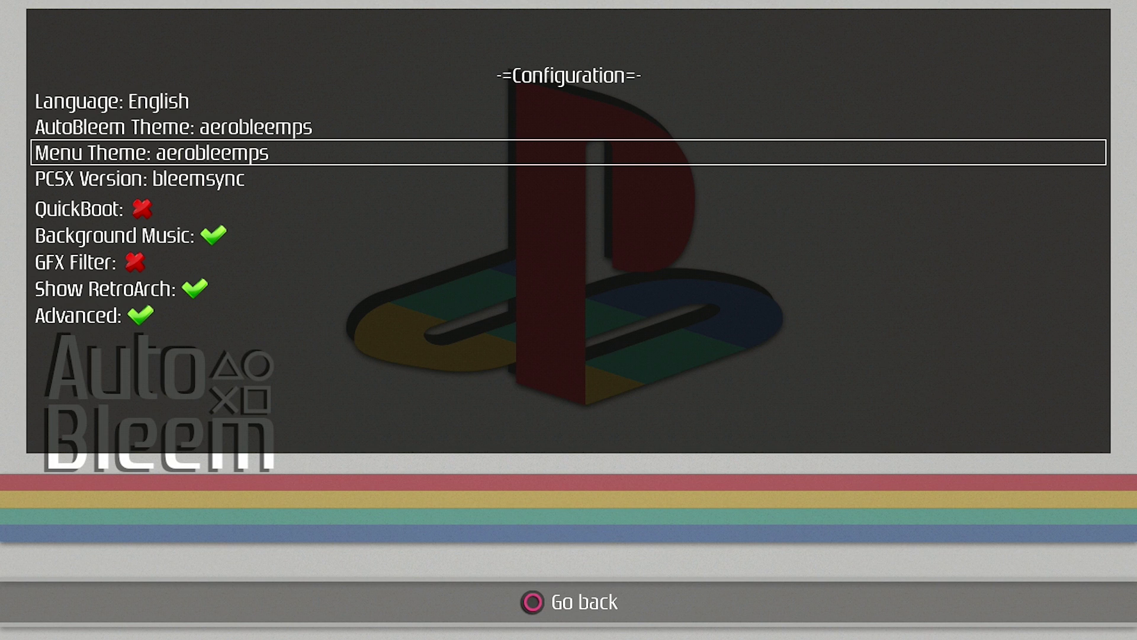
# Turn off Background Music in the configuration
pyautogui.press('Down')
pyautogui.press('Down')
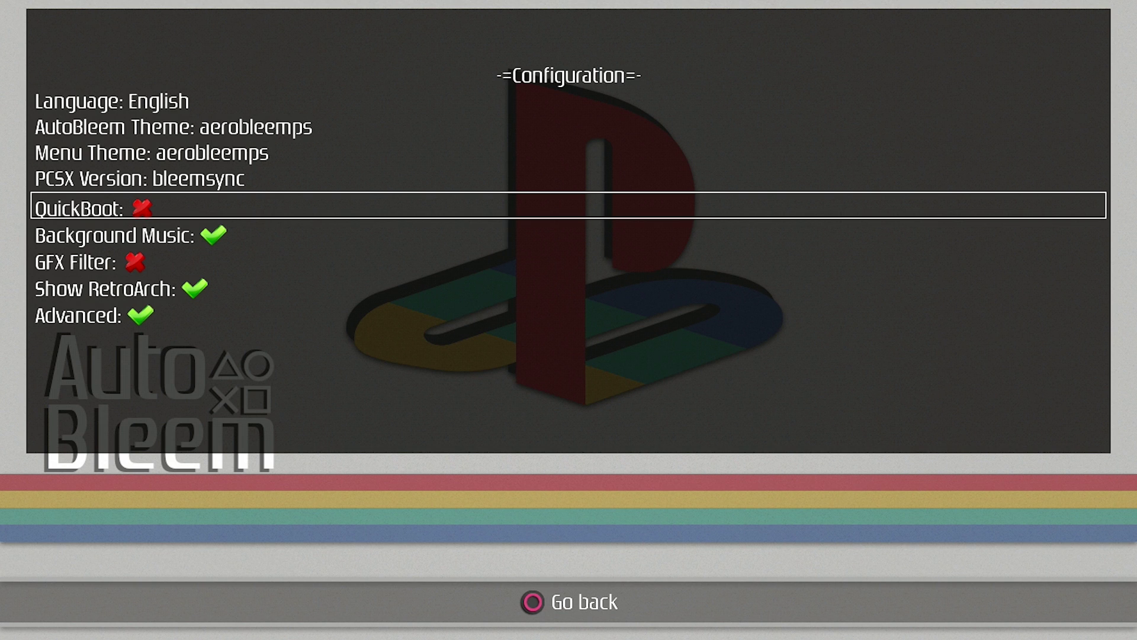
pyautogui.press('Down')
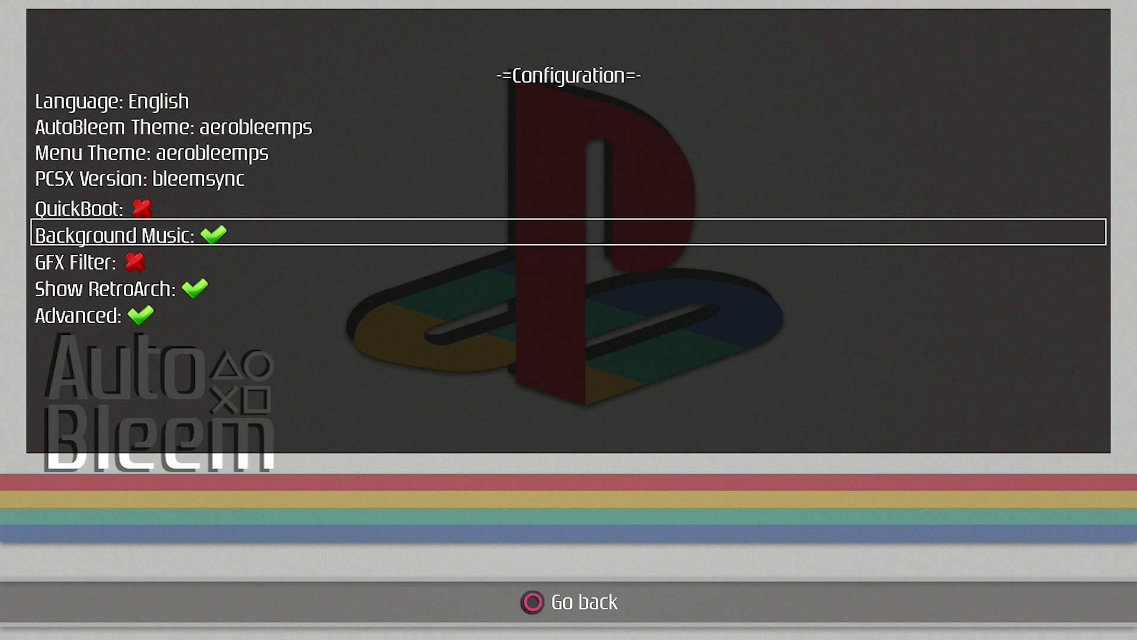
pyautogui.press('Right')
pyautogui.press('Left')
pyautogui.press('Right')
# Go through the GFX Filter, Show RetroArch and Advanced options, keeping Show RetroArch enabled
pyautogui.press('Down')
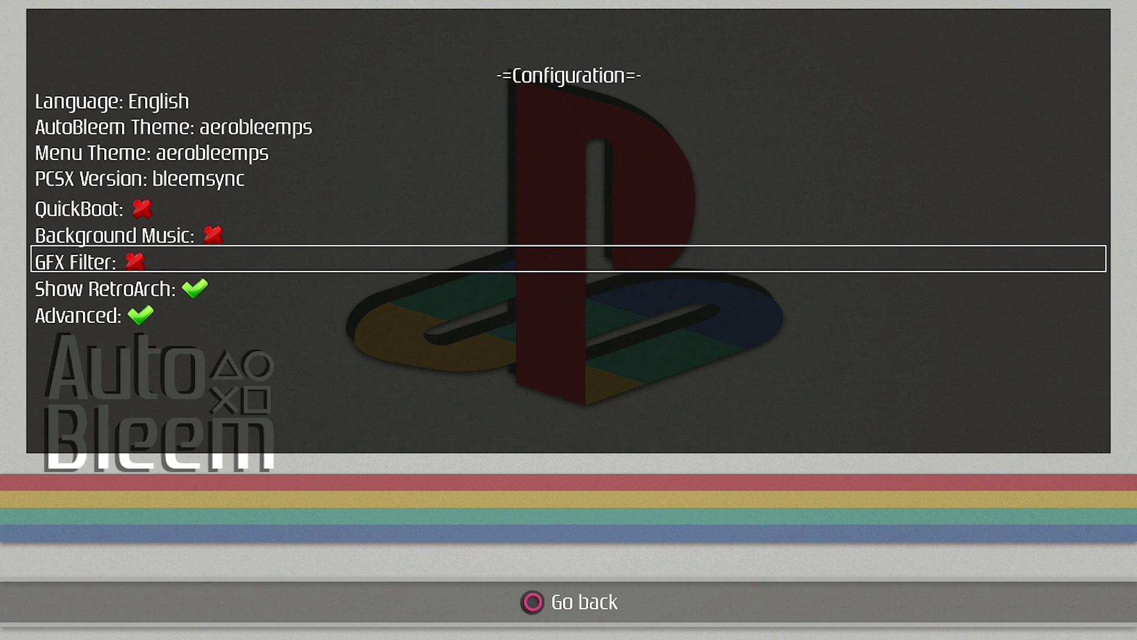
pyautogui.press('Down')
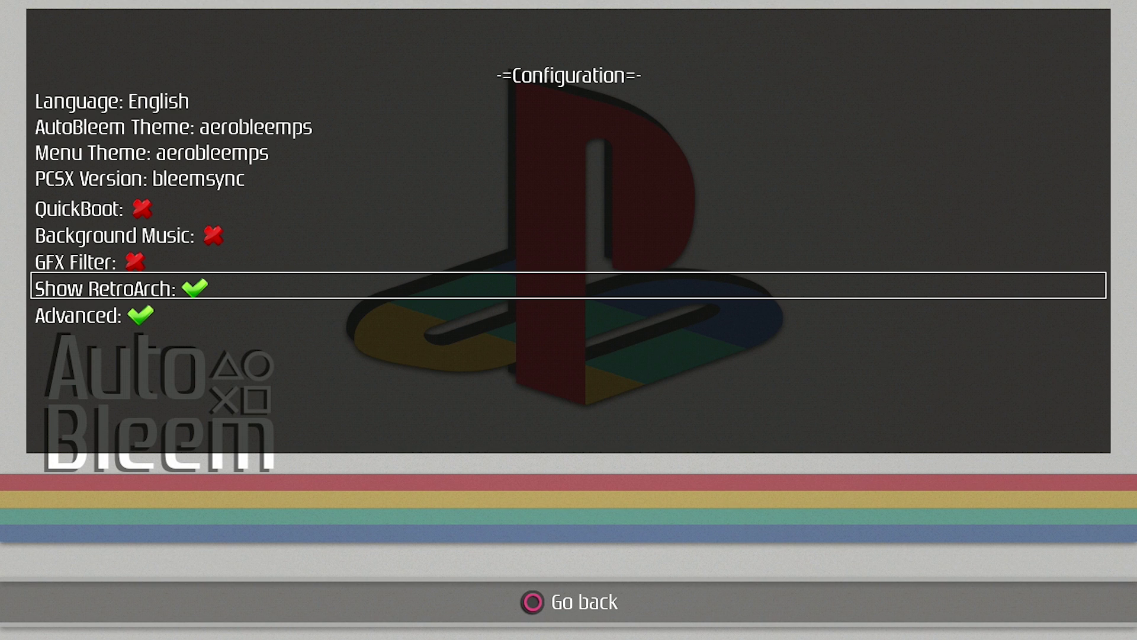
pyautogui.press('Left')
pyautogui.press('Right')
pyautogui.press('Up')
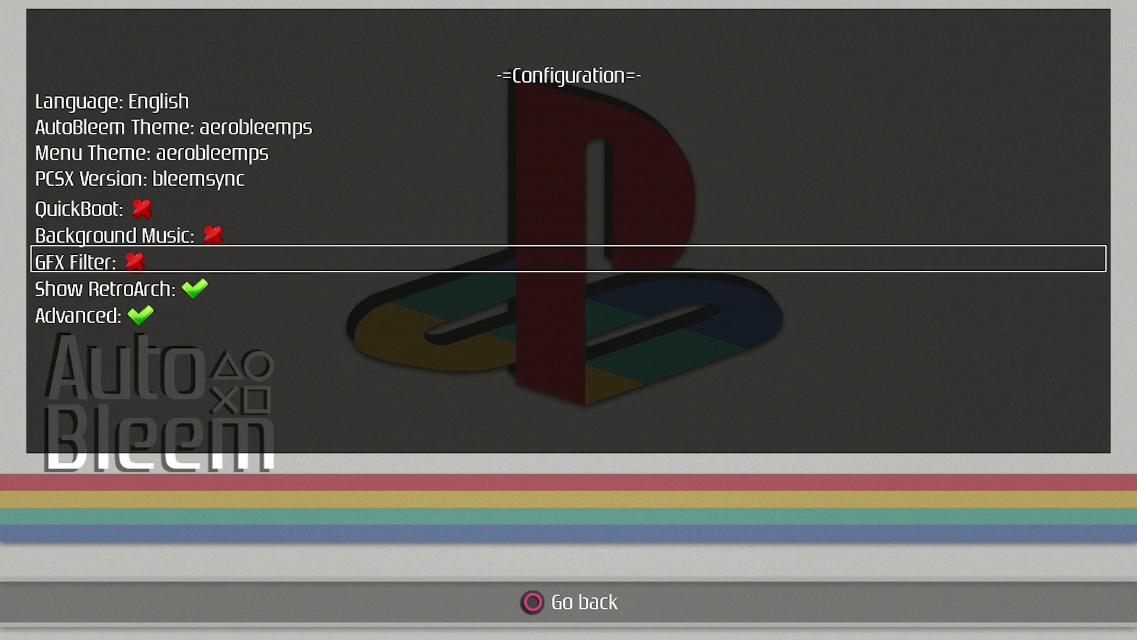
pyautogui.press('Down')
pyautogui.press('Down')
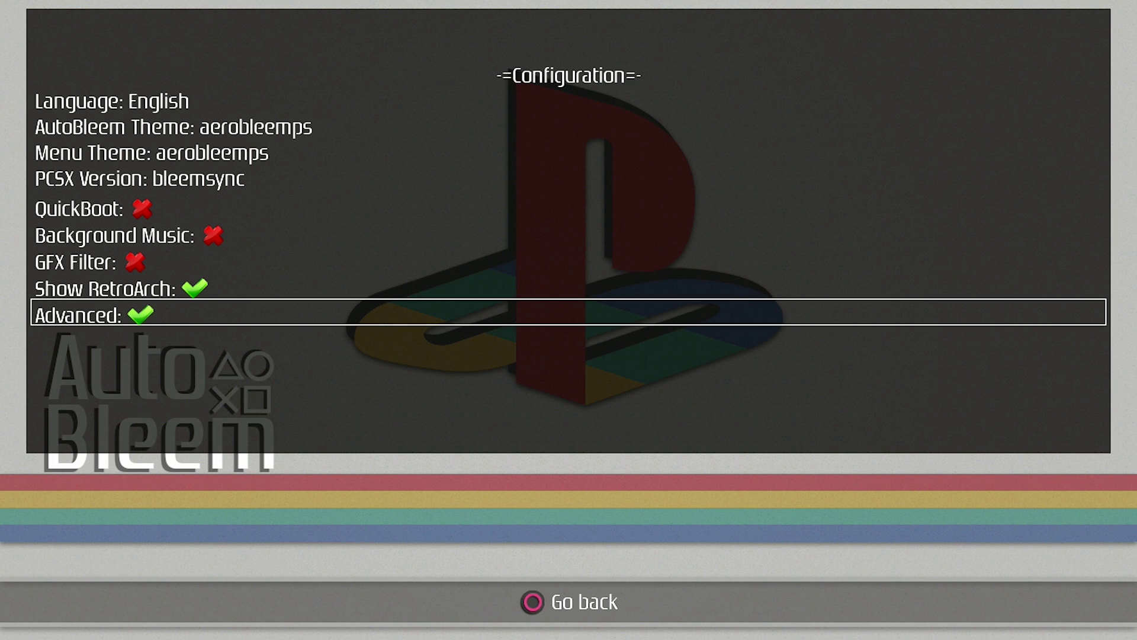
# Leave the configuration and open the Game Manager from the advanced options
pyautogui.press('Escape')
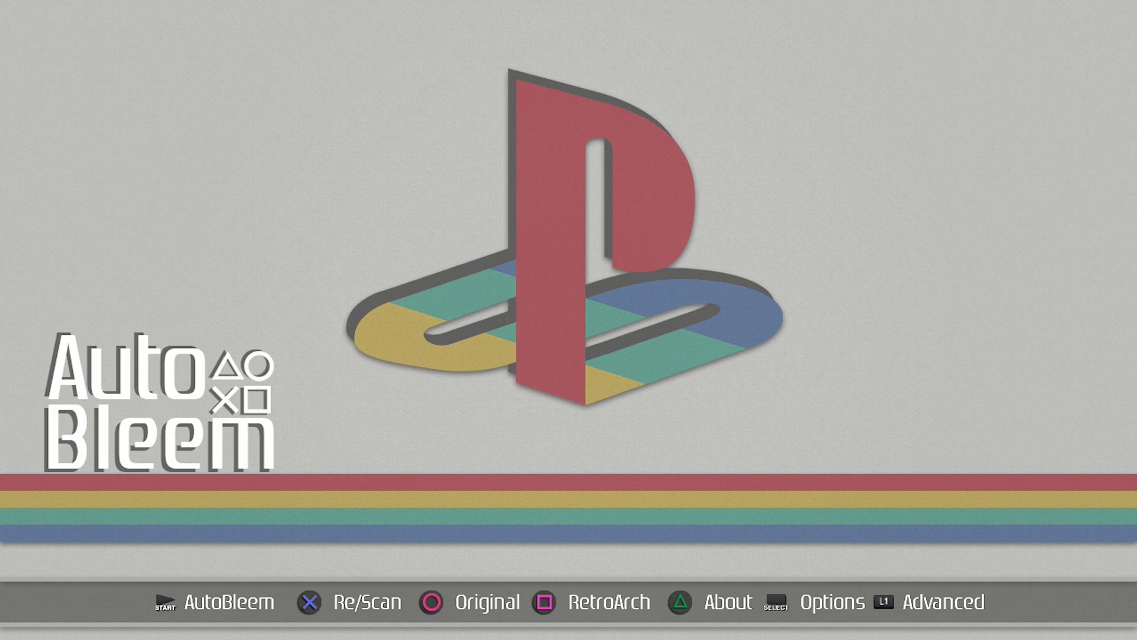
pyautogui.press('pageup')
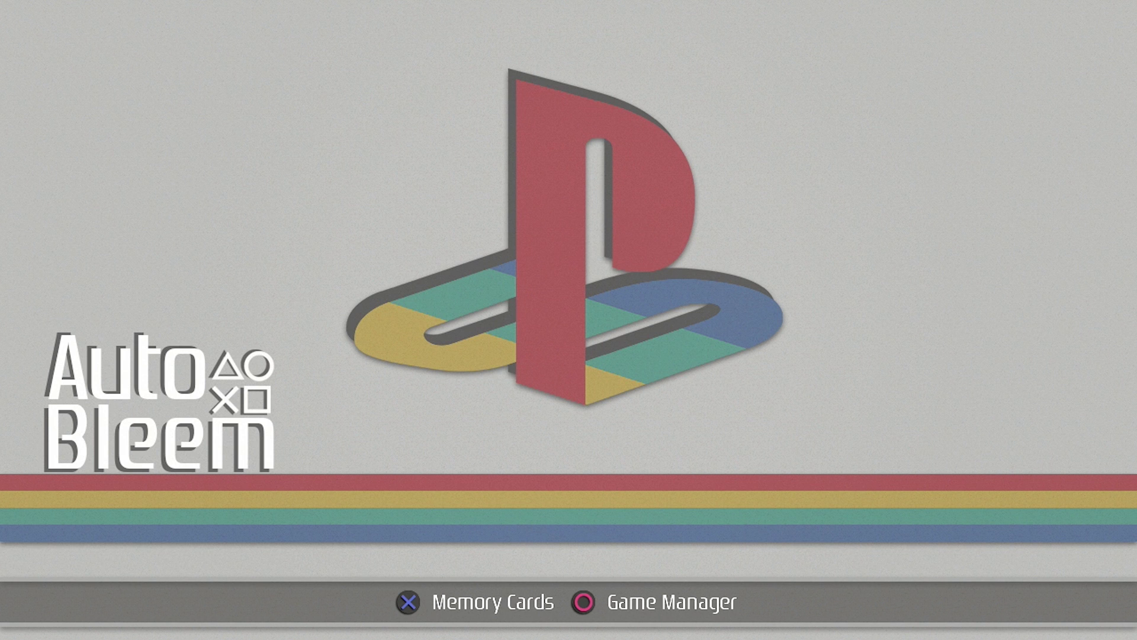
pyautogui.press('Escape')
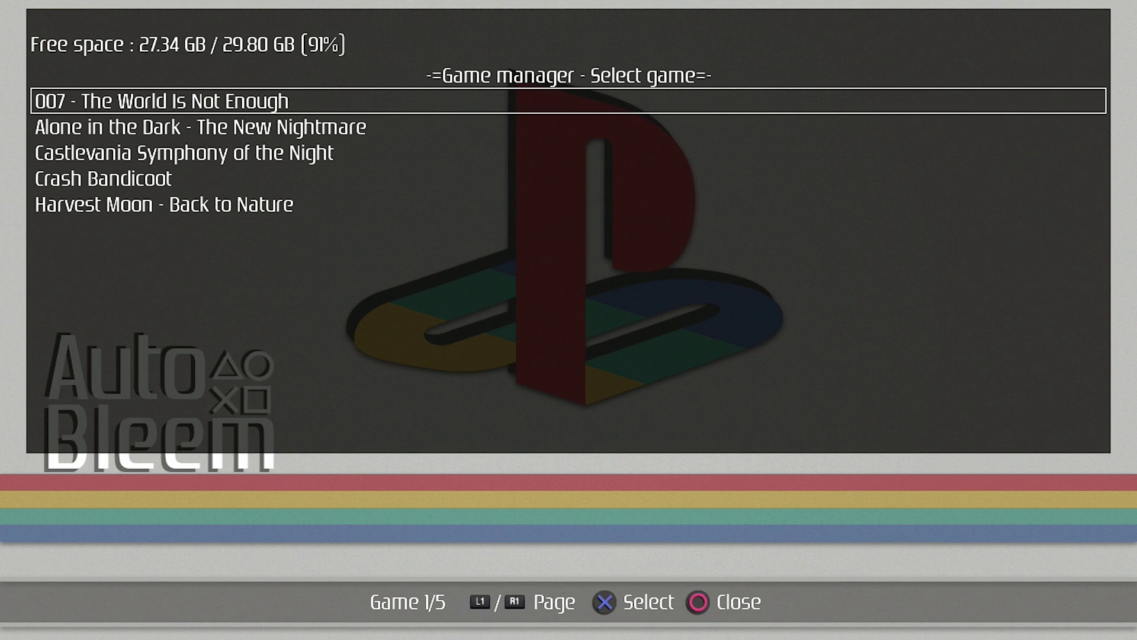
# Look through the games listed in the Game Manager, close it and go to the AutoBleem game carousel
pyautogui.press('Down')
pyautogui.press('Up')
pyautogui.press('Down')
pyautogui.press('Down')
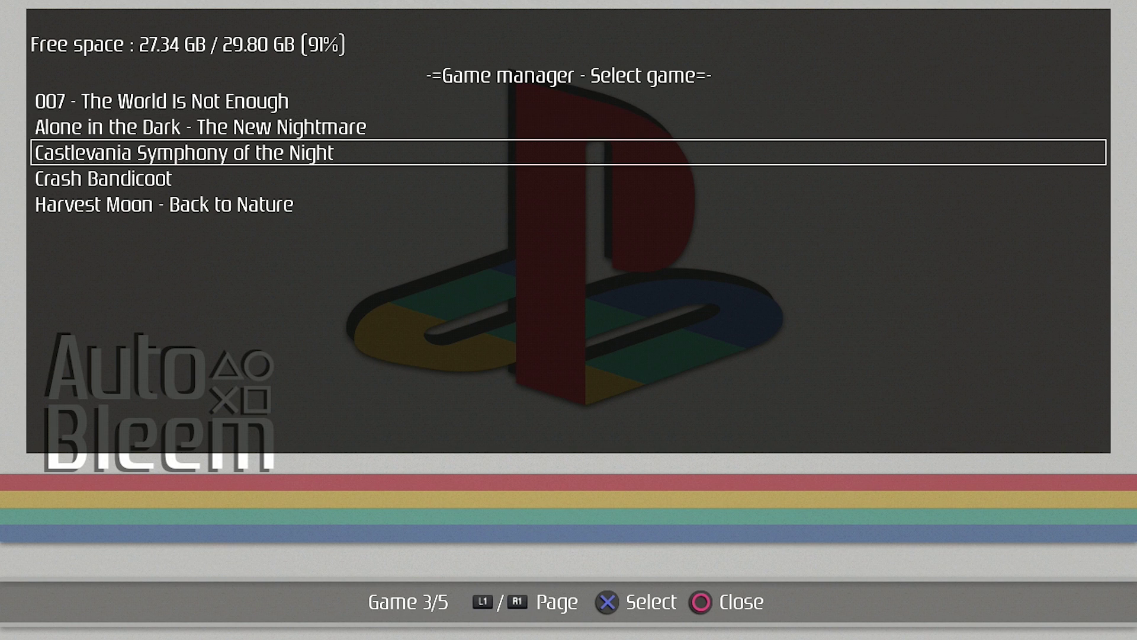
pyautogui.press('Down')
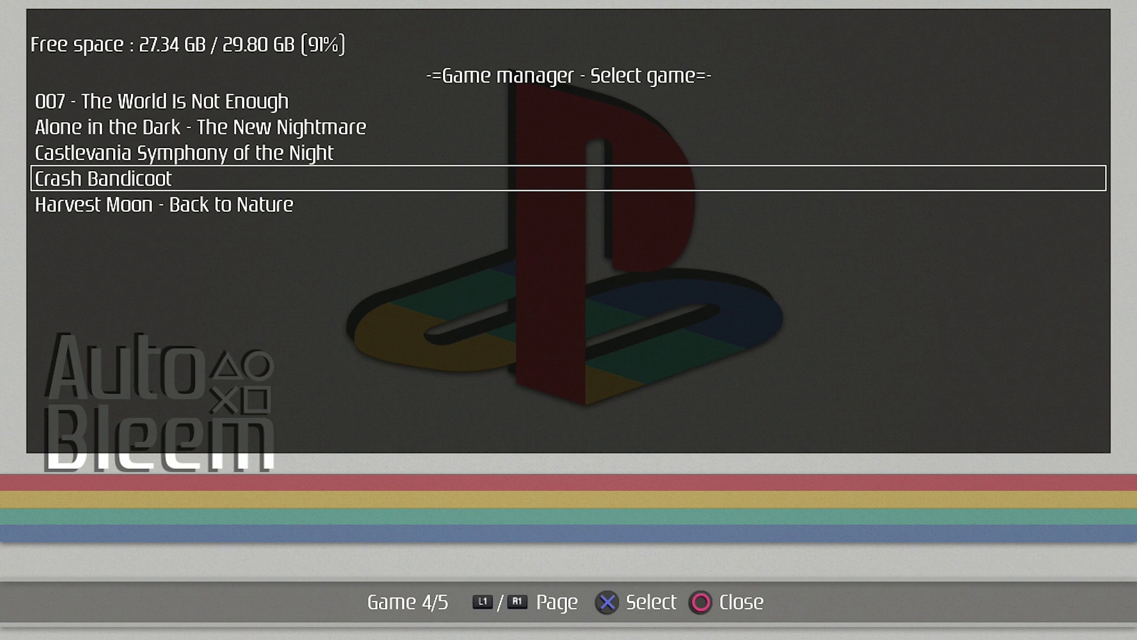
pyautogui.press('Escape')
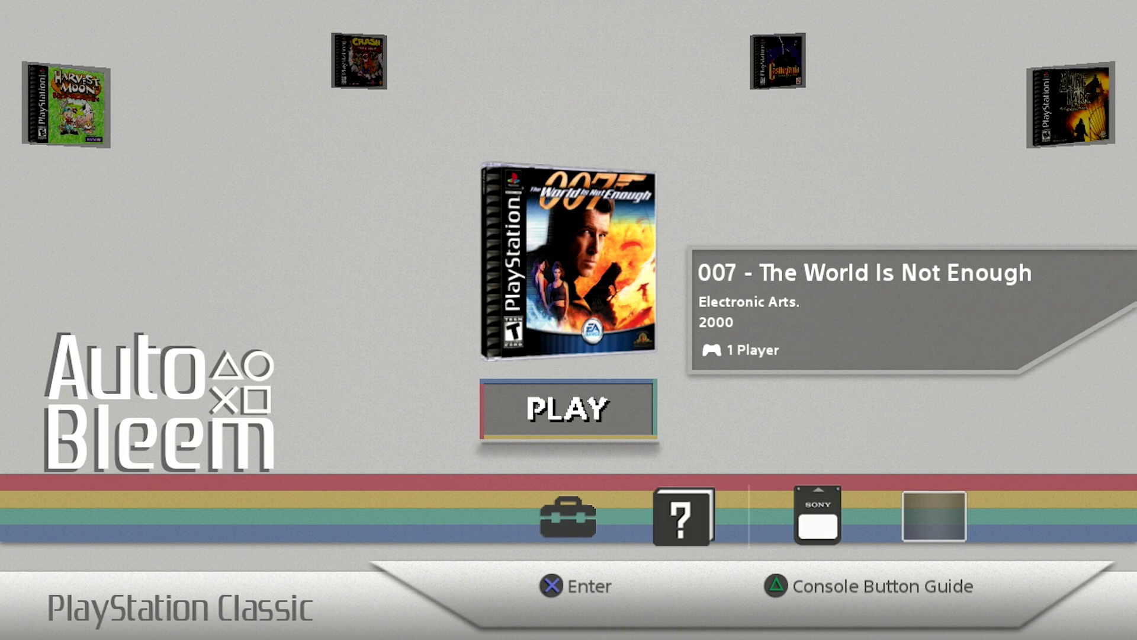
# Browse the game carousel and examine each game's cover, publisher, year and player details
pyautogui.press('Right')
pyautogui.press('Right')
pyautogui.press('Right')
pyautogui.press('Right')
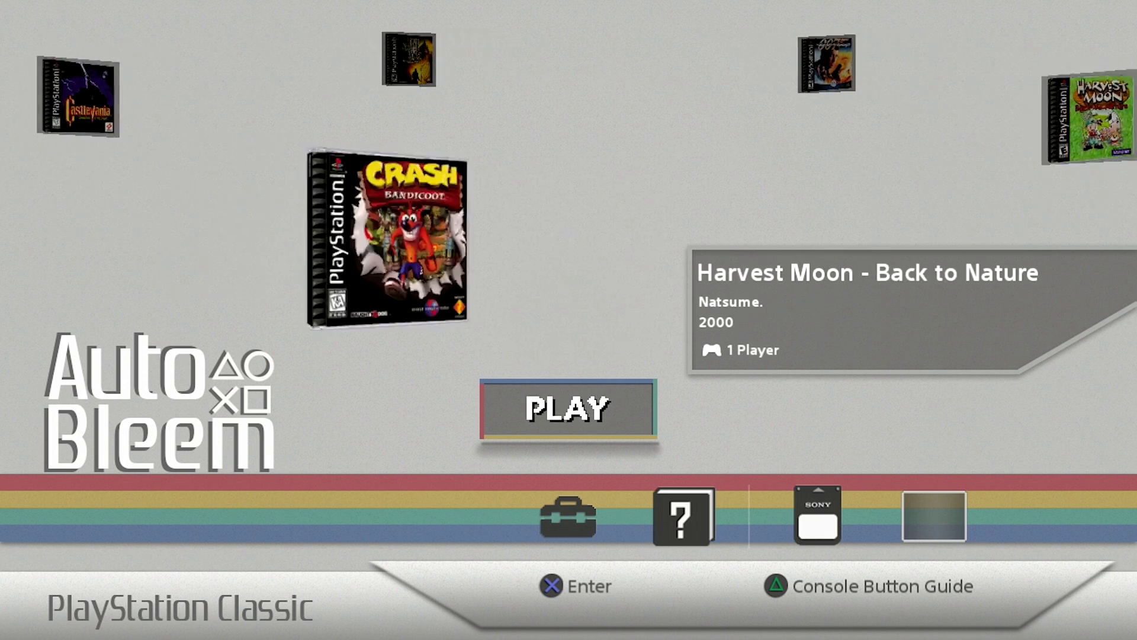
pyautogui.press('Right')
pyautogui.press('Right')
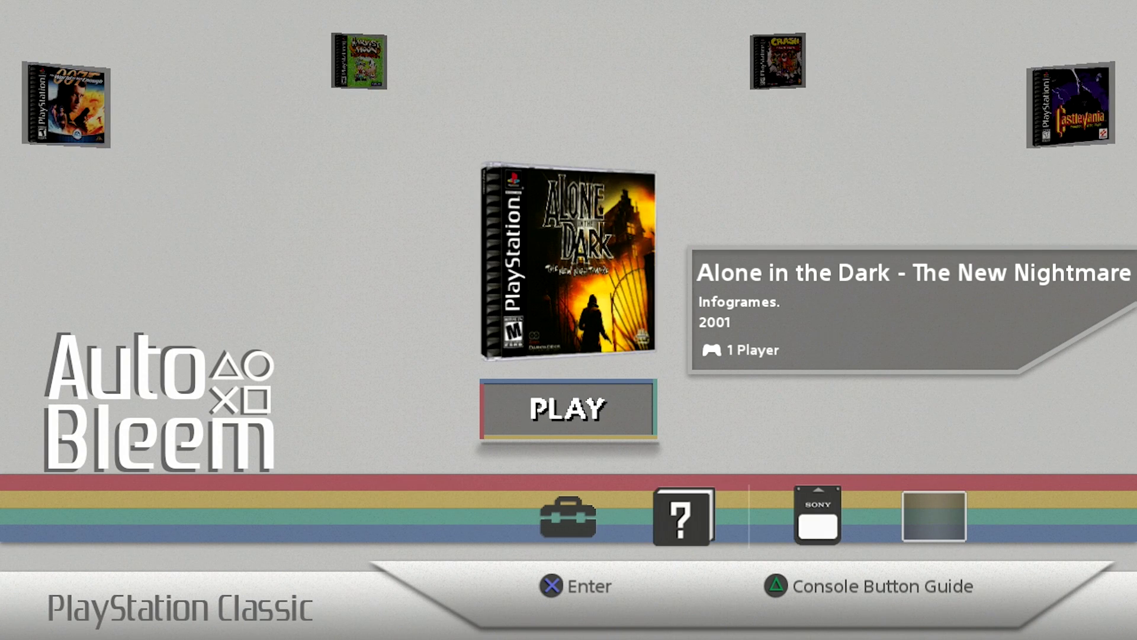
pyautogui.press('Right')
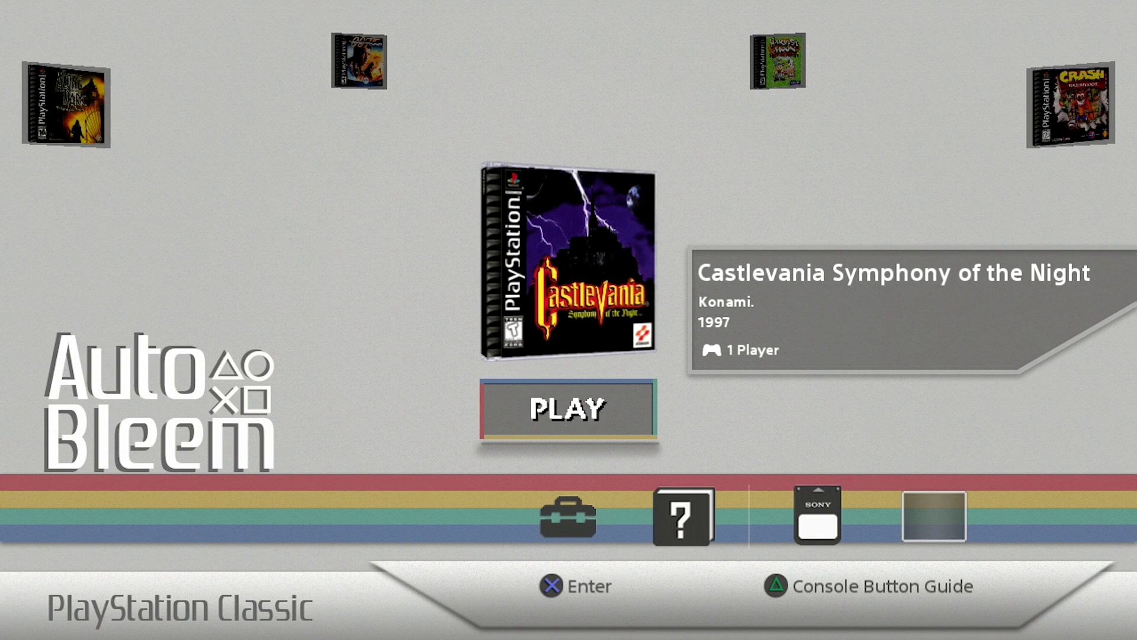
pyautogui.press('Right')
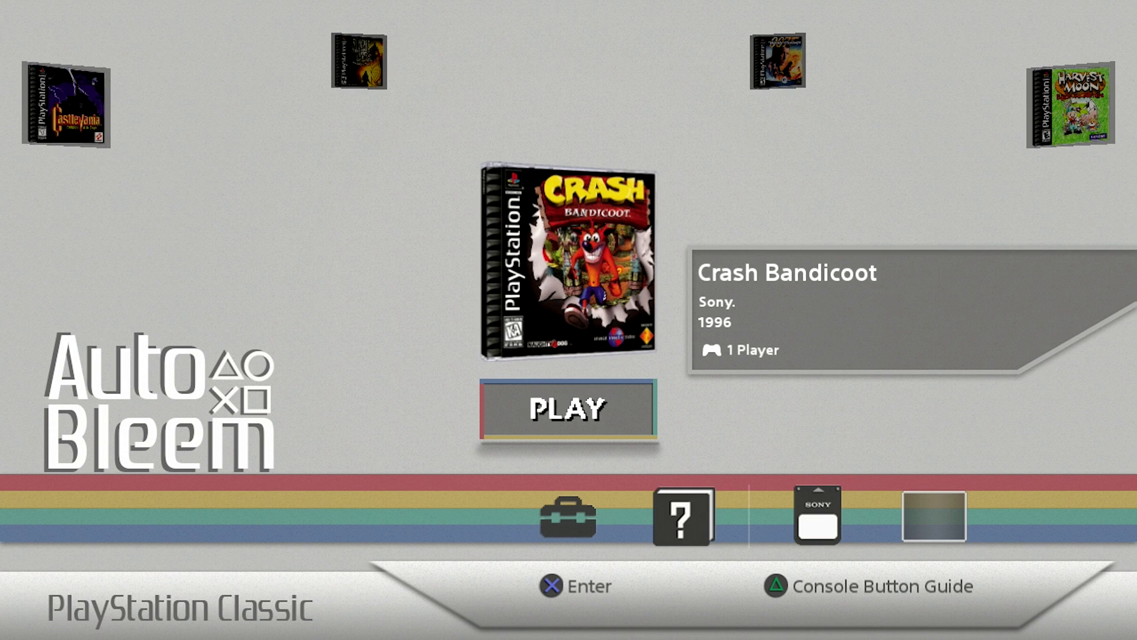
pyautogui.press('Left')
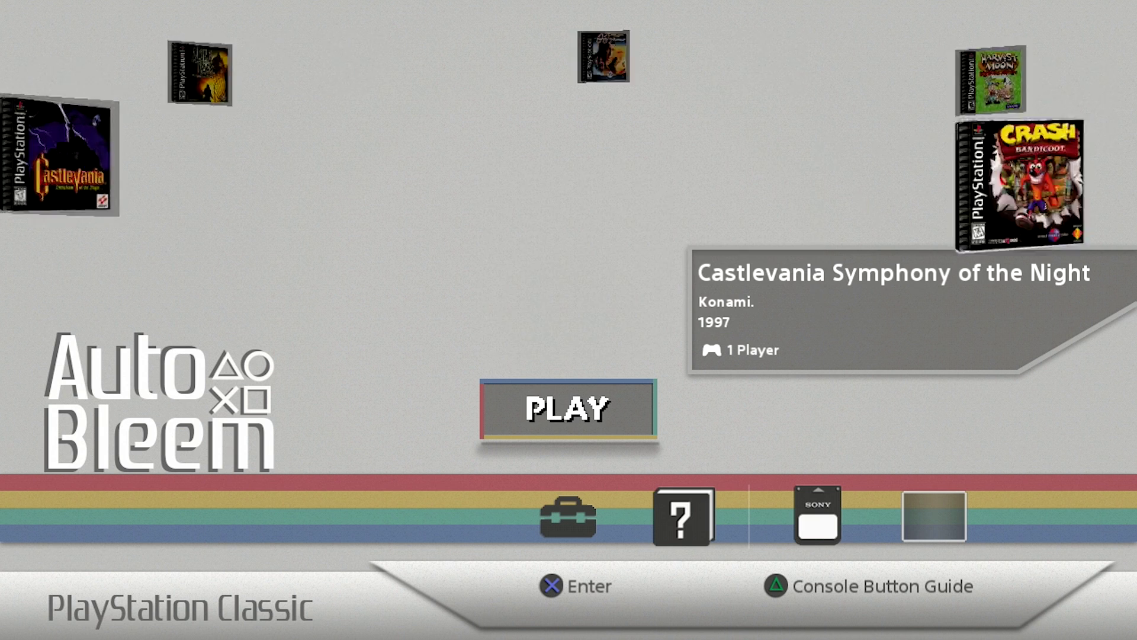
pyautogui.press('Right')
pyautogui.press('Right')
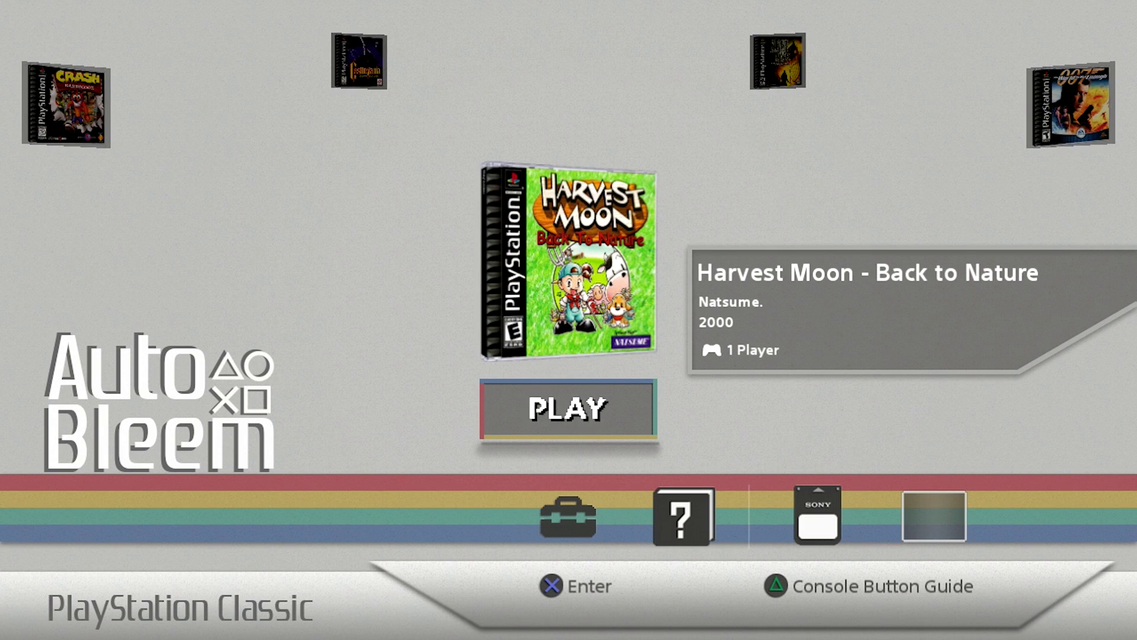
# Select Castlevania Symphony of the Night in the game carousel and launch it
pyautogui.press('Left')
pyautogui.press('Left')
pyautogui.press('Left')
pyautogui.press('Left')
pyautogui.press('Left')
pyautogui.press('Left')
pyautogui.press('Left')
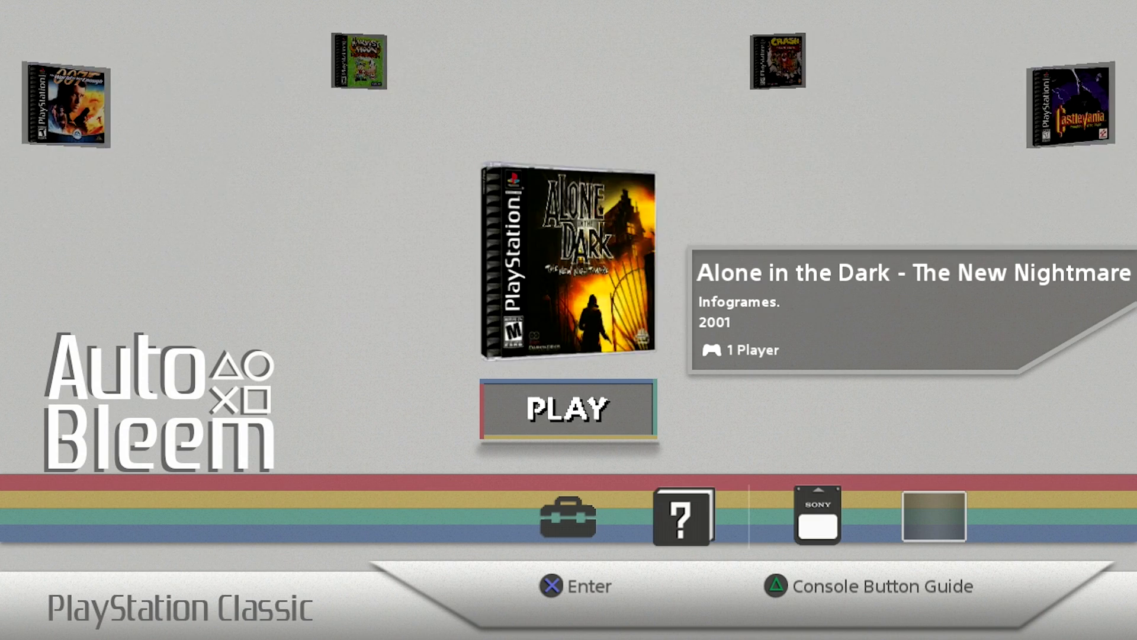
pyautogui.press('Left')
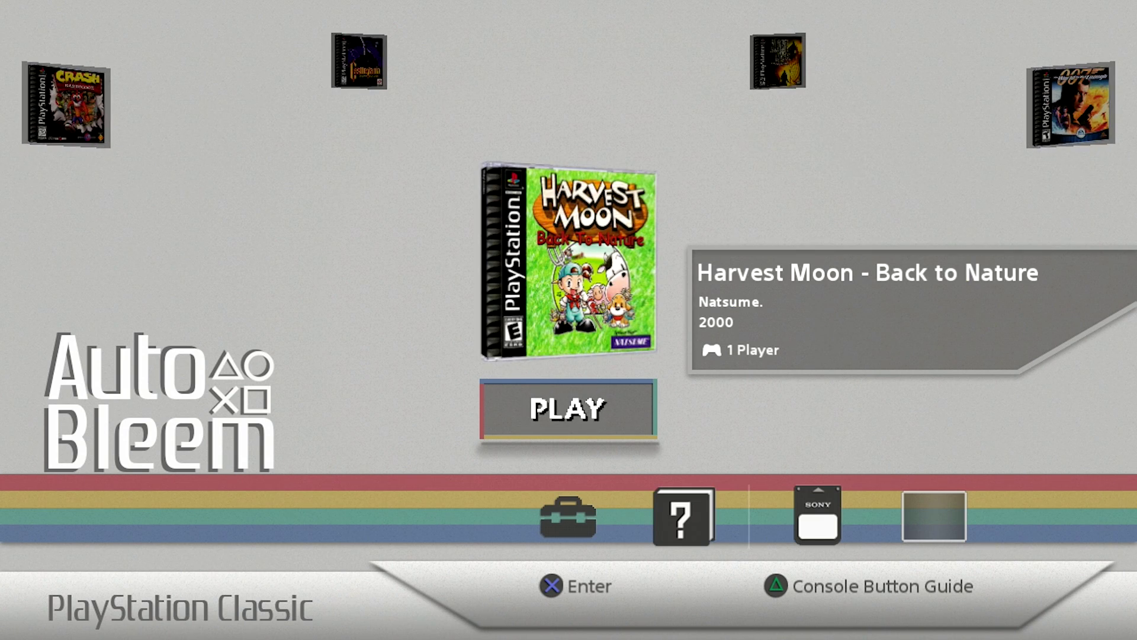
pyautogui.press('Left')
pyautogui.press('Left')
pyautogui.press('Left')
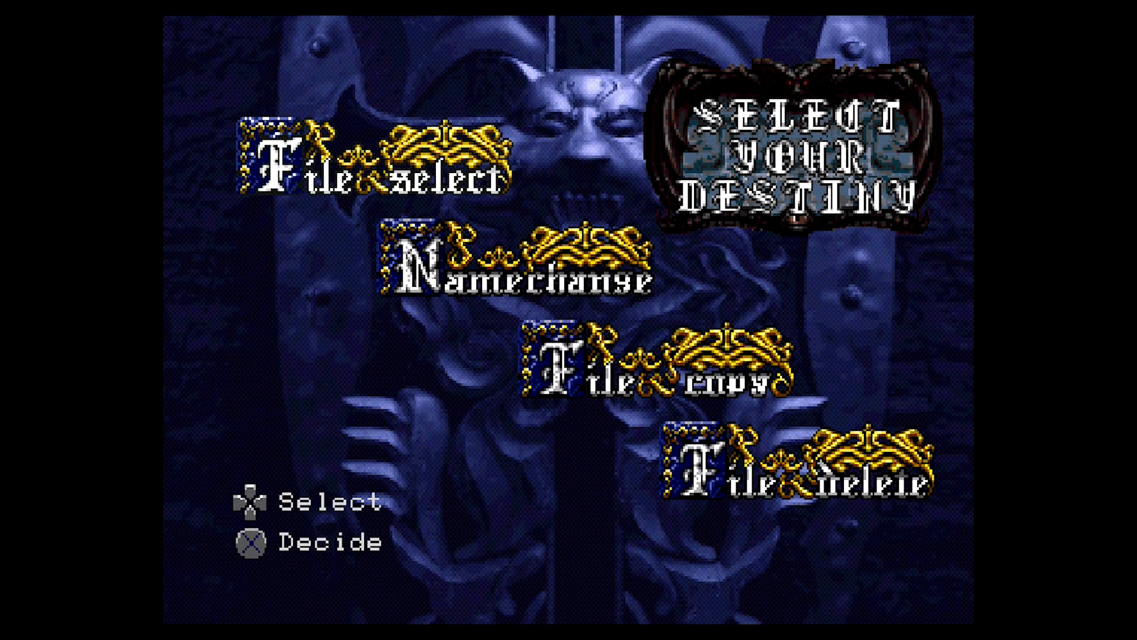
# Open File select in Castlevania and choose a memory card slot to reach the name entry for a new file
pyautogui.press('Return')
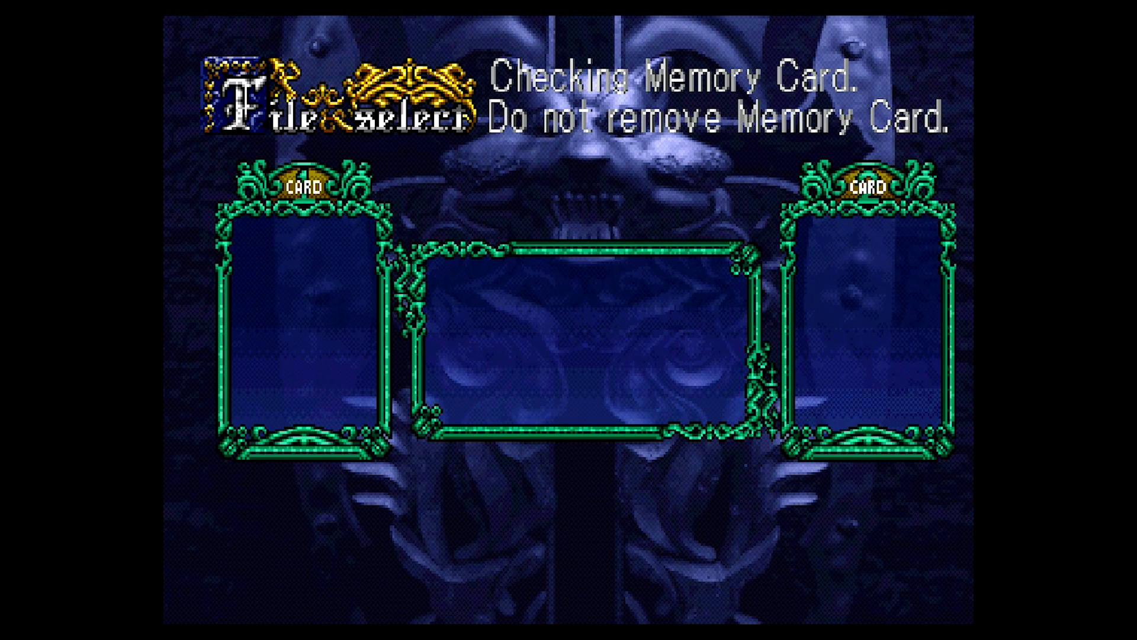
pyautogui.press('Up')
pyautogui.press('Return')
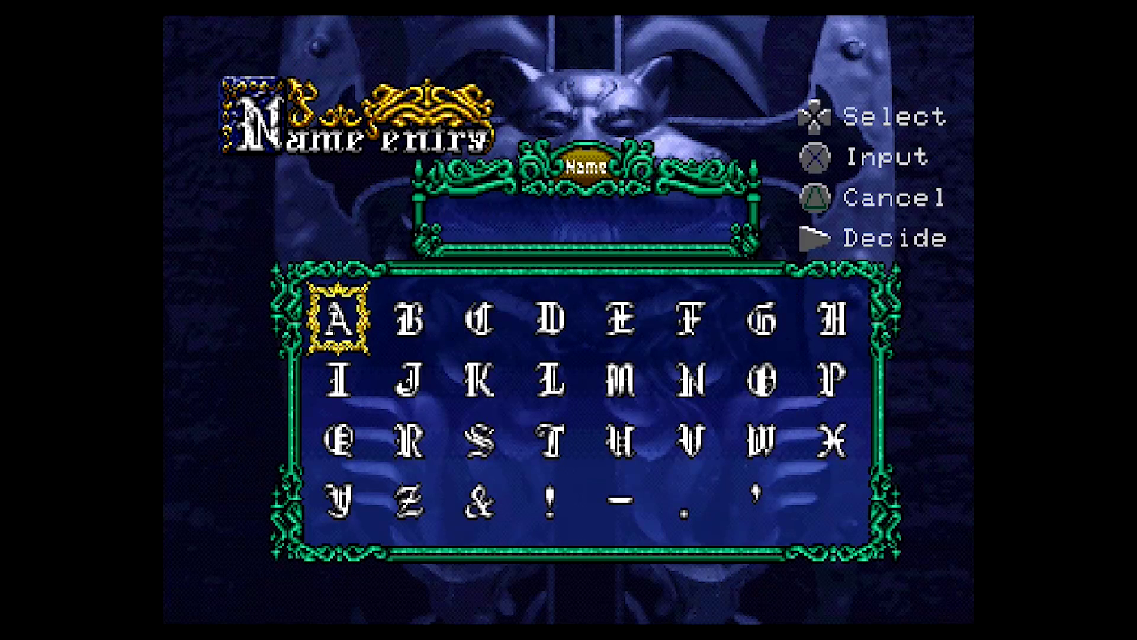
# Enter a name for the new Castlevania file and confirm it to start the game
pyautogui.press('x')
pyautogui.press('x')
pyautogui.press('x')
pyautogui.press('x')
pyautogui.press('x')
pyautogui.press('Return')
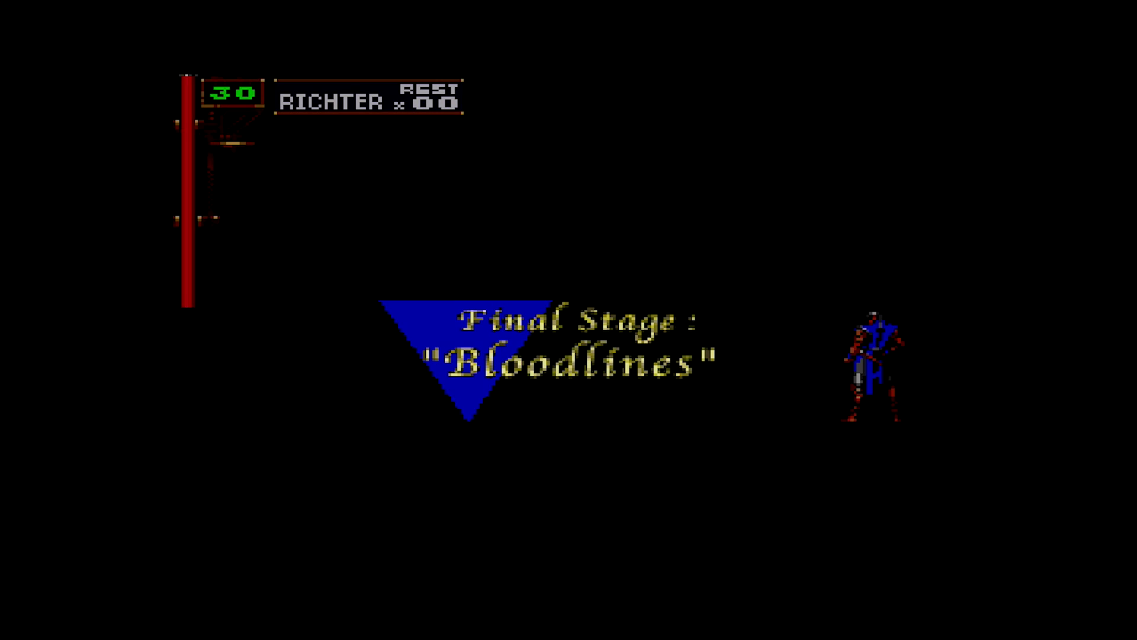
# Run Richter up the broken staircase and down into the curtained hall
pyautogui.press('Left')
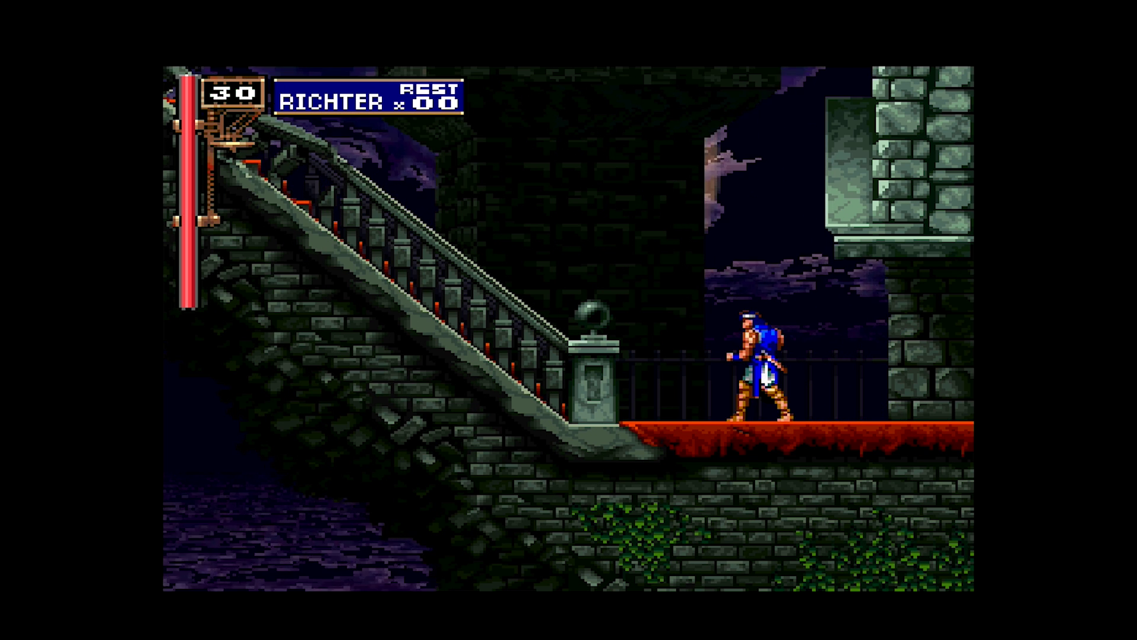
pyautogui.press('Up')
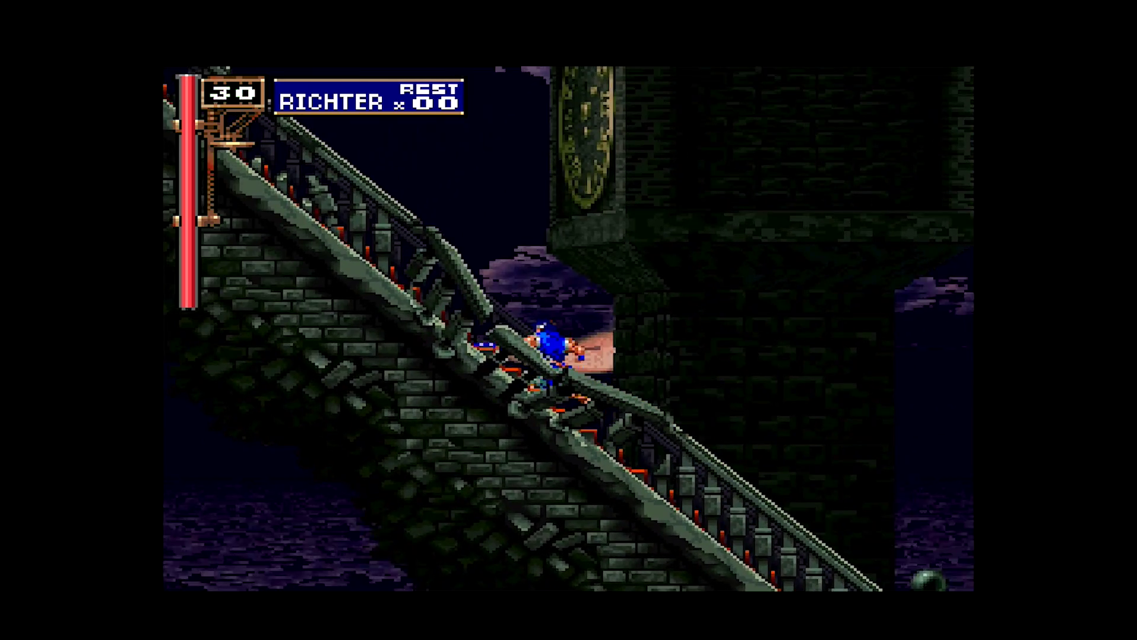
pyautogui.press('Left')
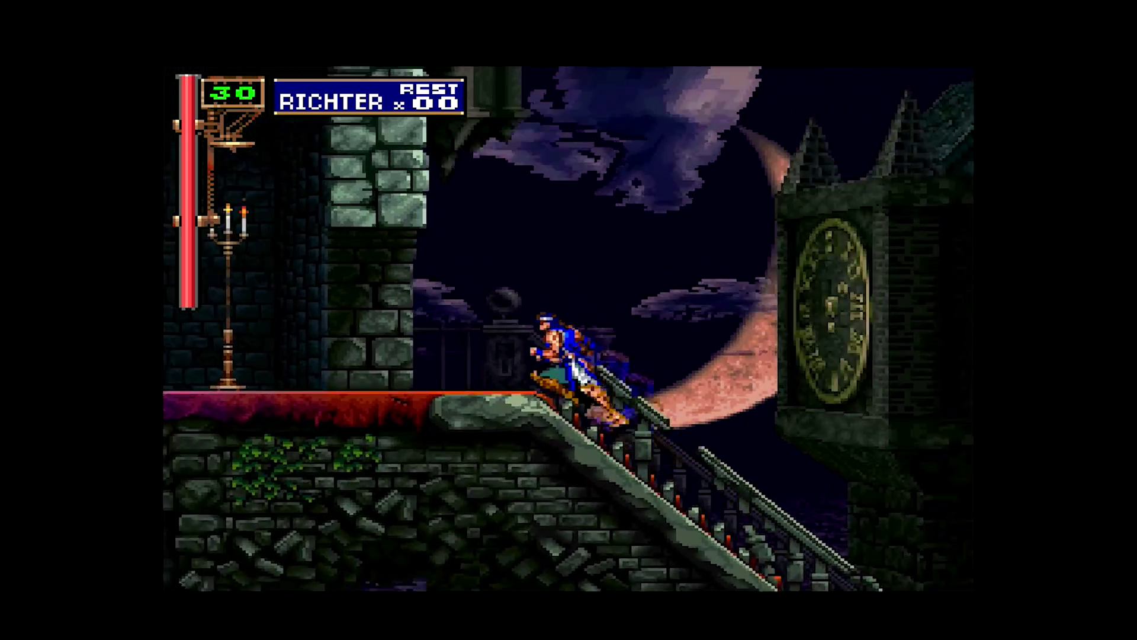
pyautogui.press('Left')
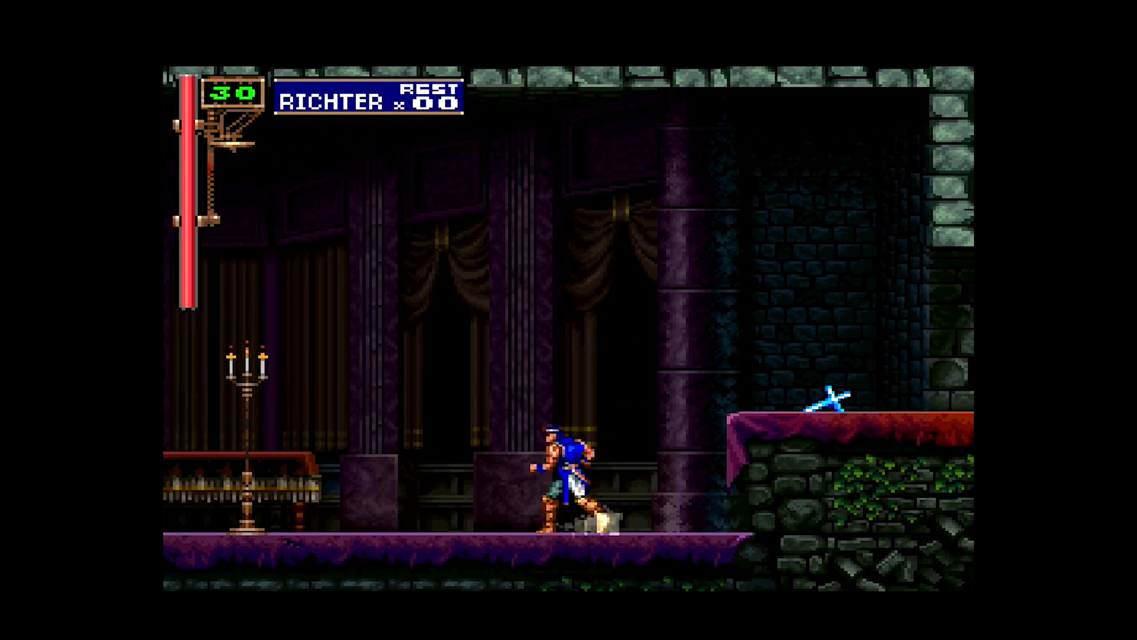
# Collect the cross from the ledge and take Richter through the hall to Dracula's throne room
pyautogui.press('Right')
pyautogui.press('Left')
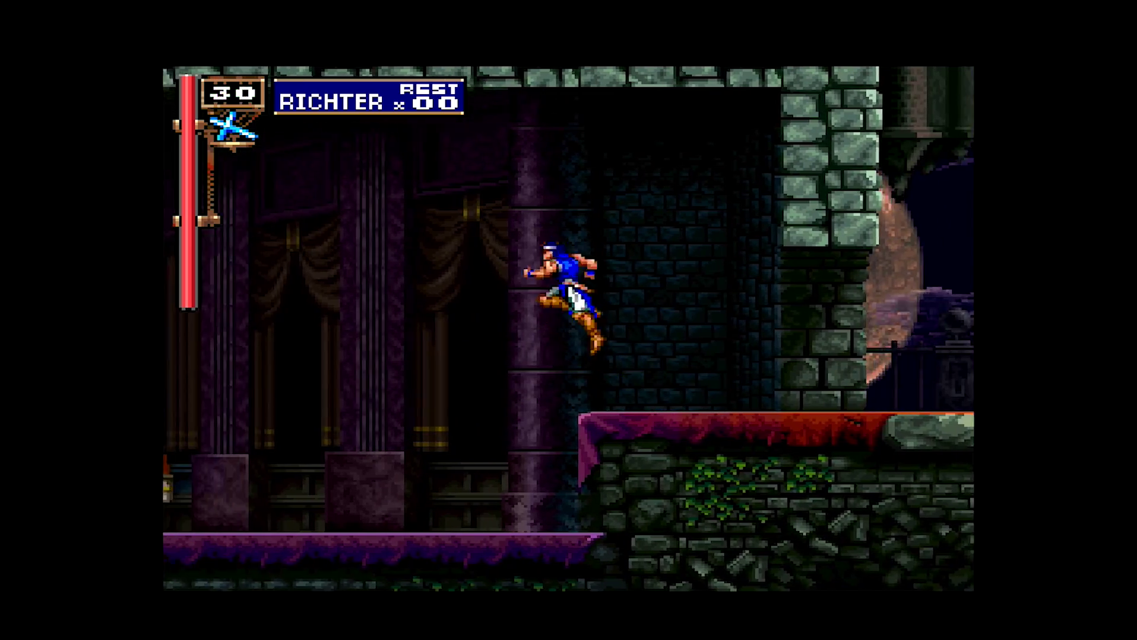
pyautogui.press('Left')
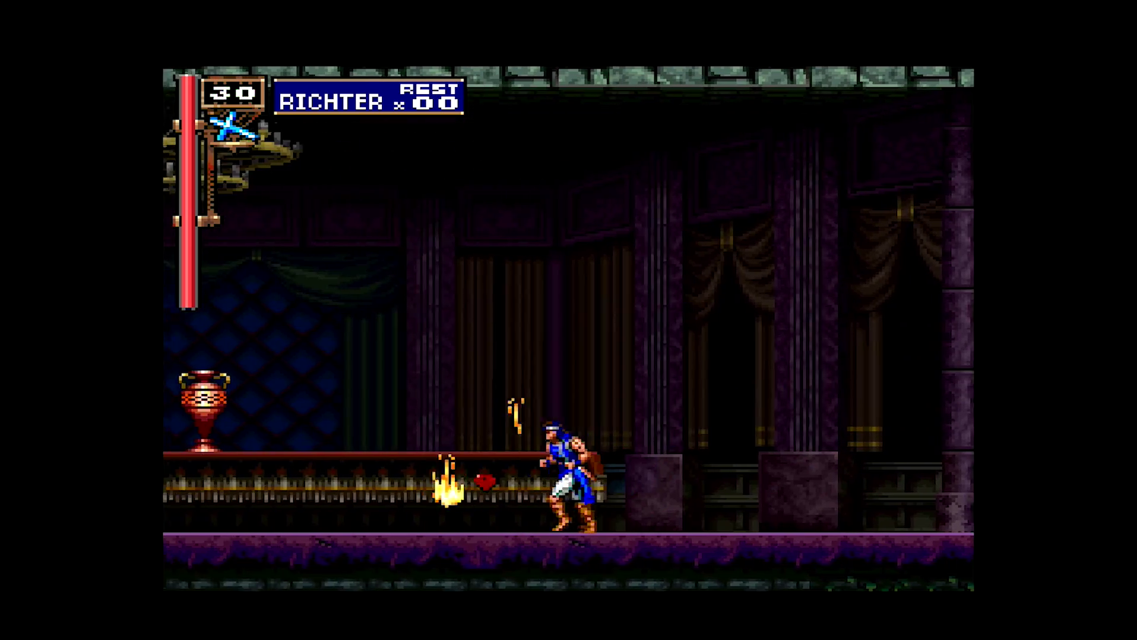
pyautogui.press('Left')
pyautogui.press('x')
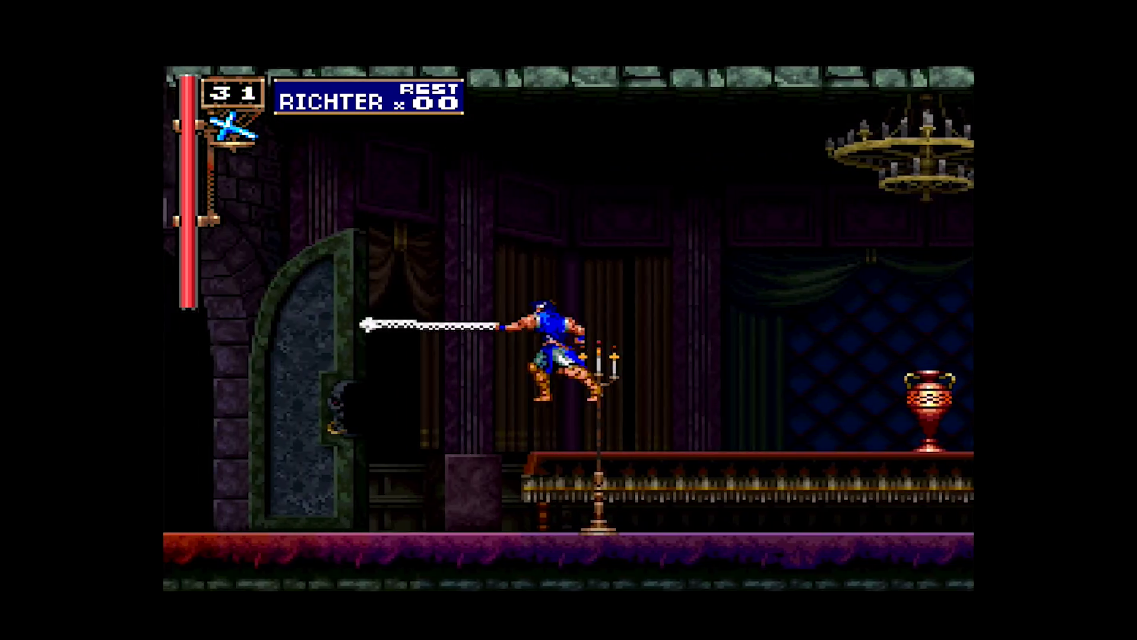
pyautogui.press('Left')
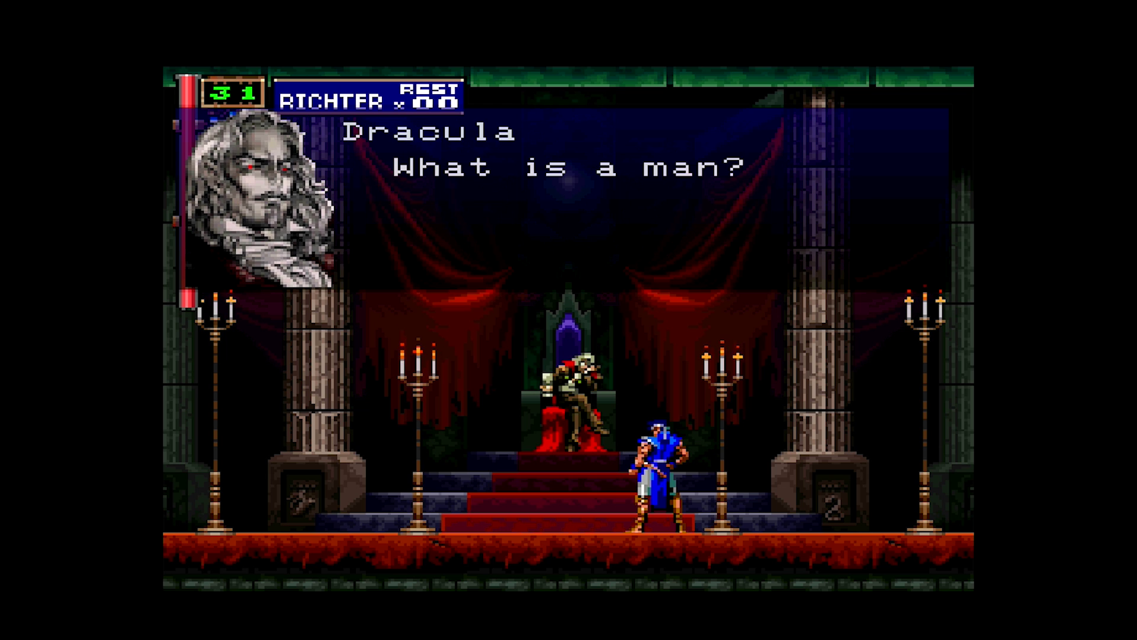
# Bring up the in-game emulator menu, look over its options and leave Castlevania for the AutoBleem launcher
pyautogui.press('Escape')
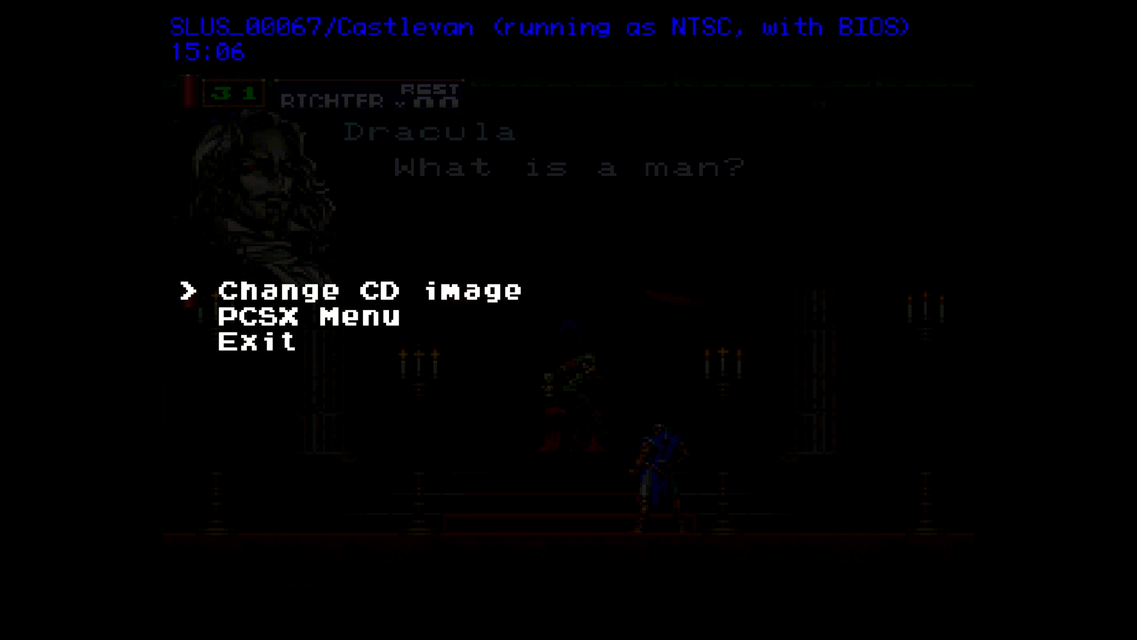
pyautogui.press('Down')
pyautogui.press('Up')
pyautogui.press('Down')
pyautogui.press('Up')
pyautogui.press('Escape')
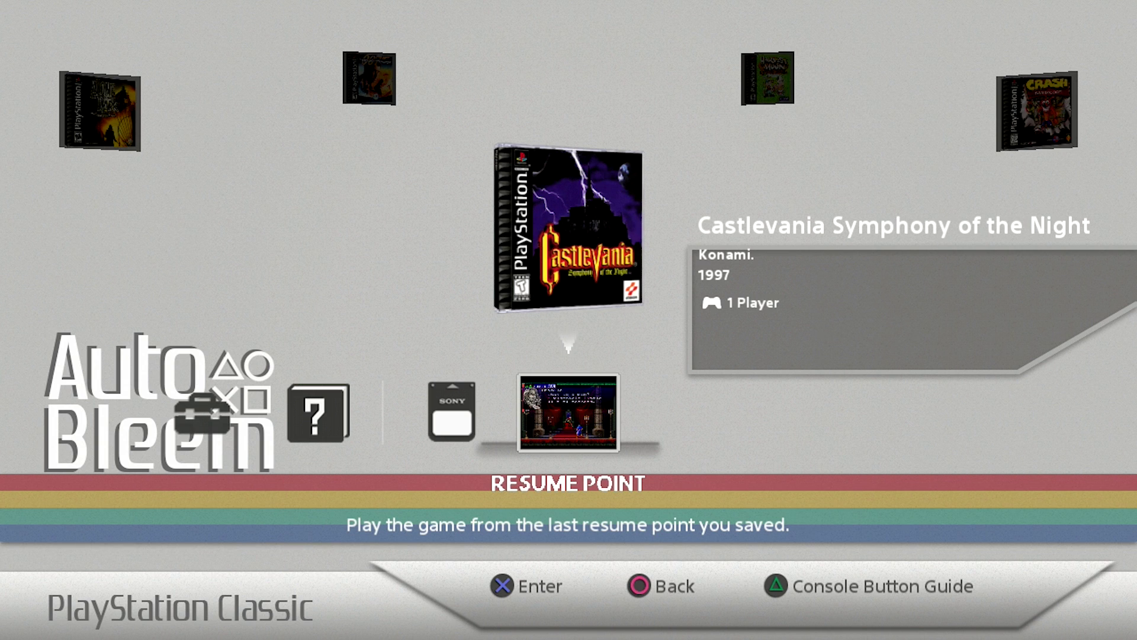
# Examine the Resume Point and neighbouring options for Castlevania Symphony of the Night, and return to the game carousel
pyautogui.press('Left')
pyautogui.press('Right')
pyautogui.press('Left')
pyautogui.press('Right')
pyautogui.press('Up')
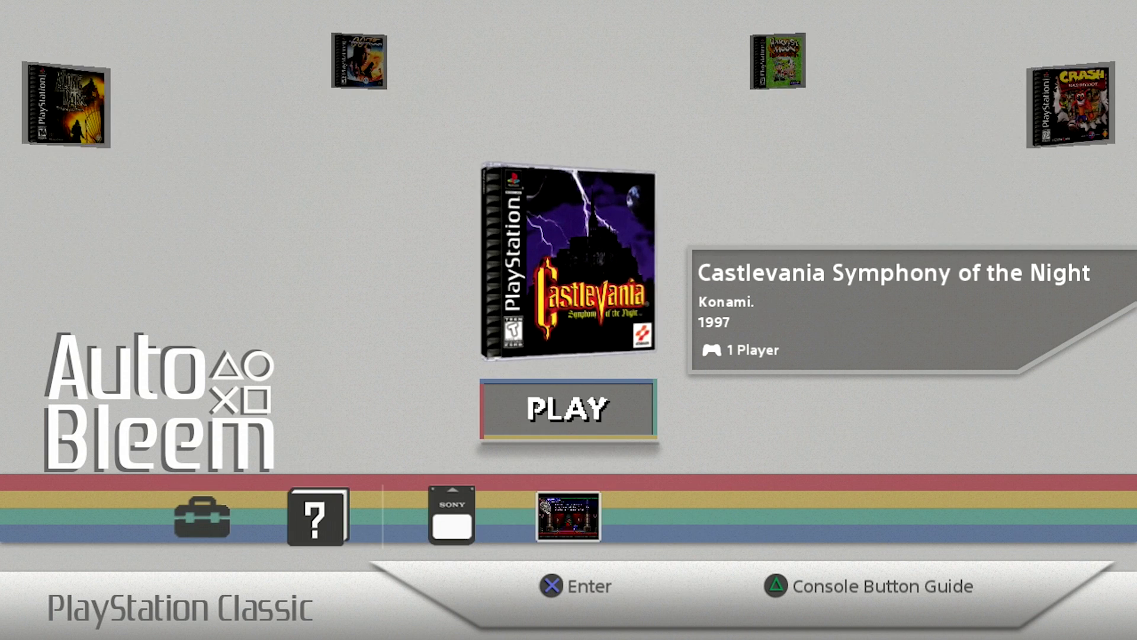
# Cycle through all the games in the carousel and stop at 007 - The World Is Not Enough
pyautogui.press('Right')
pyautogui.press('Right')
pyautogui.press('Right')
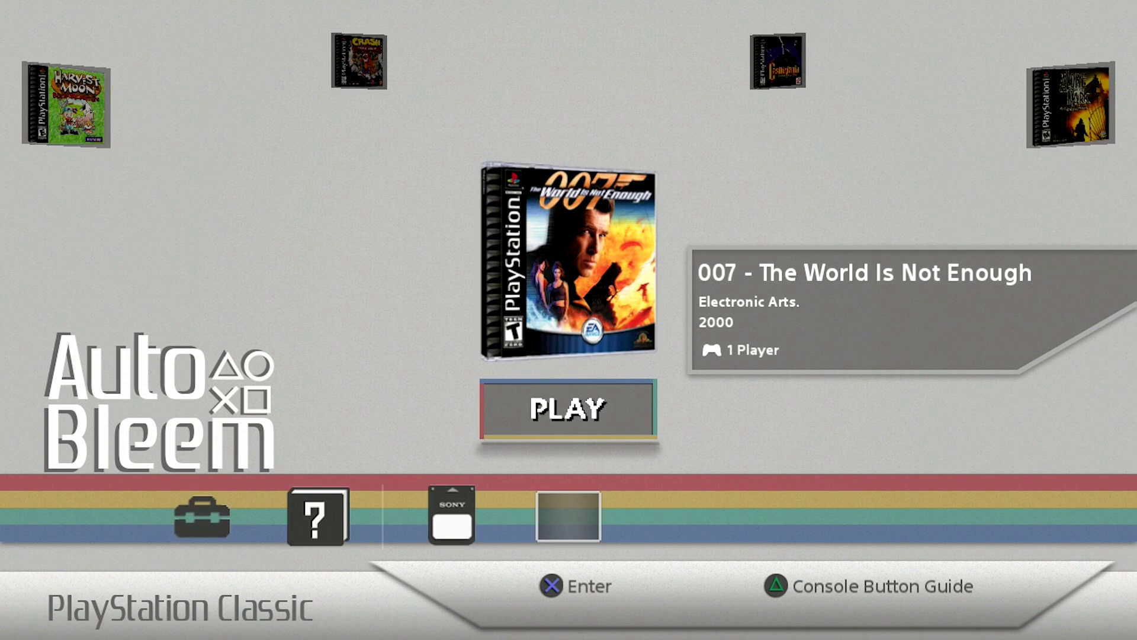
pyautogui.press('Right')
pyautogui.press('Right')
pyautogui.press('Right')
pyautogui.press('Right')
pyautogui.press('Right')
pyautogui.press('Right')
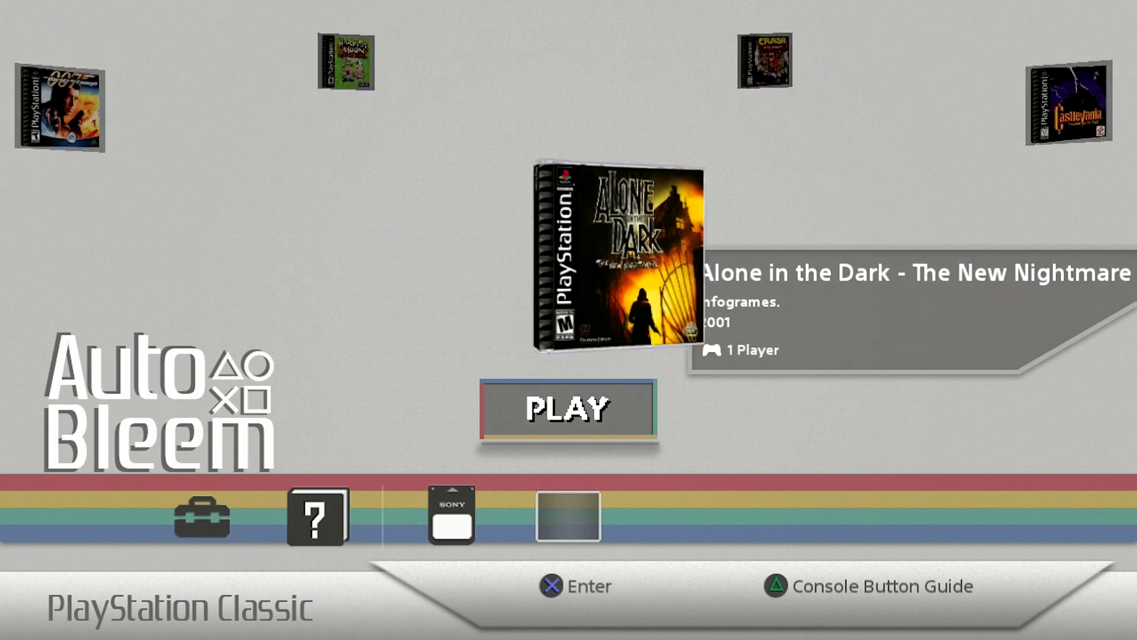
pyautogui.press('Right')
pyautogui.press('Right')
pyautogui.press('Right')
pyautogui.press('Right')
pyautogui.press('Right')
pyautogui.press('Right')
pyautogui.press('Right')
pyautogui.press('Right')
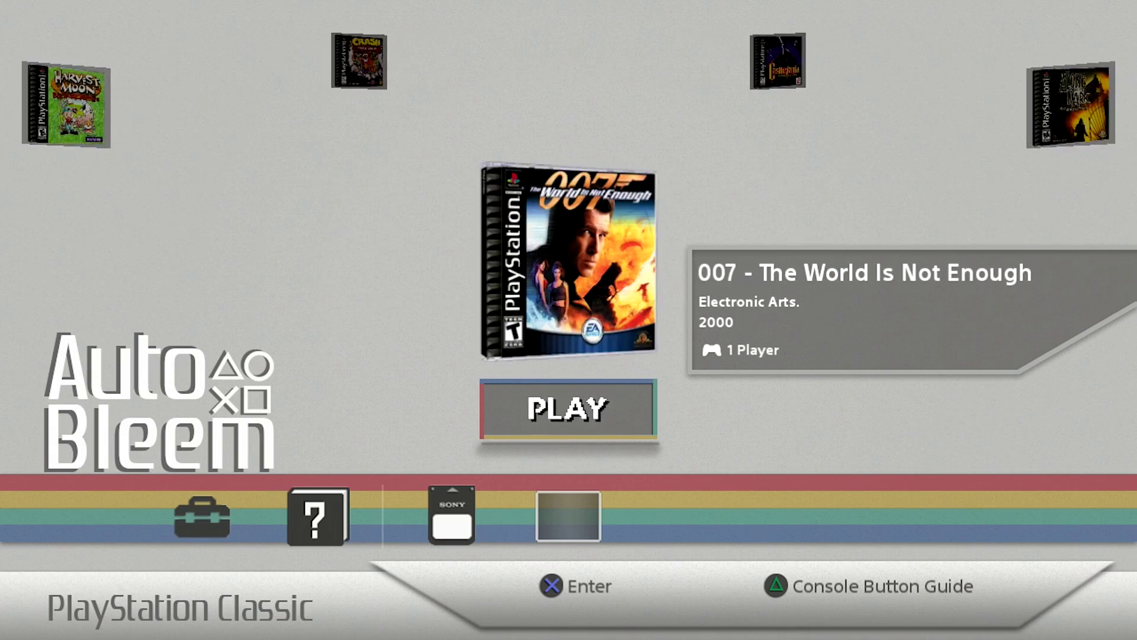